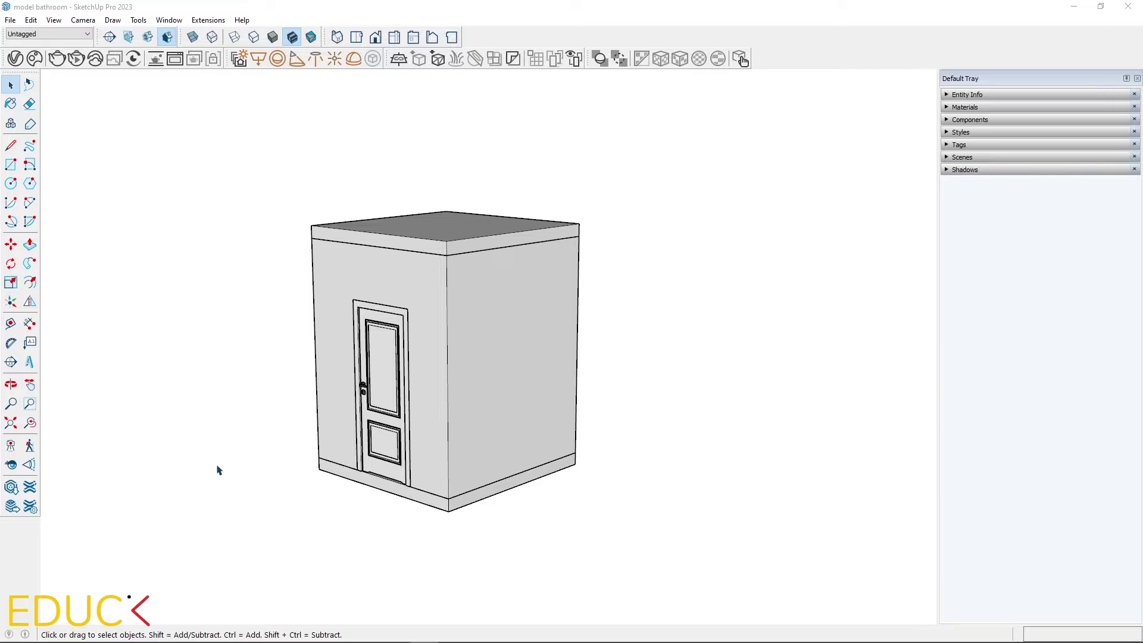
# Step: Hide the ceiling tag, examine the bathroom interior from above, and show the ceiling again
pyautogui.moveTo(550, 381); pyautogui.dragTo(548, 490, button='middle')
pyautogui.click(958, 145)
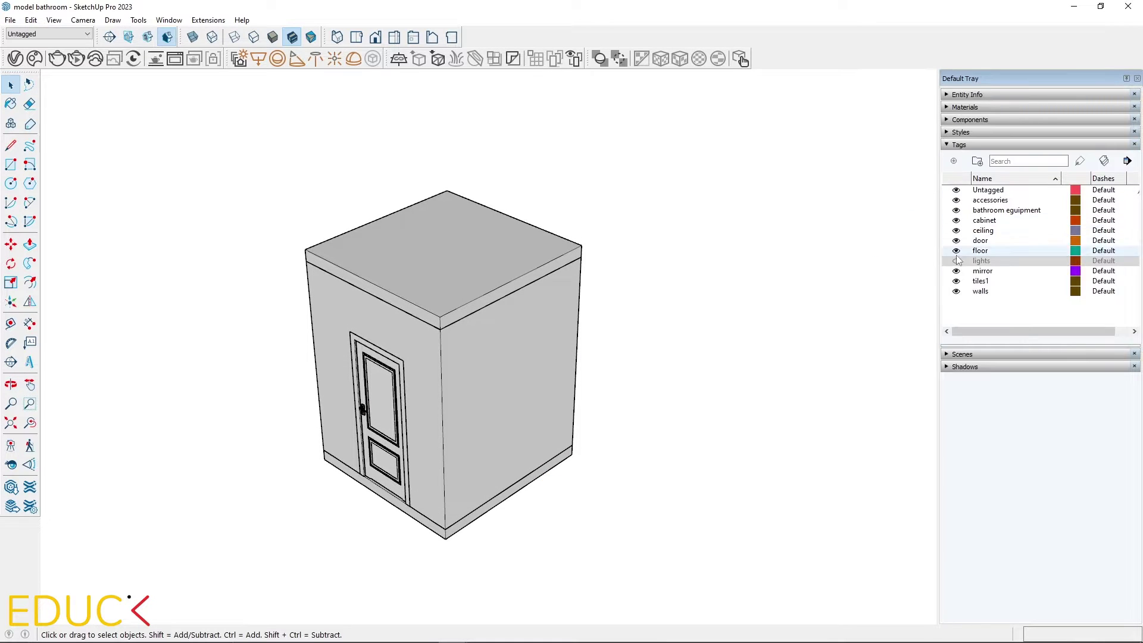
pyautogui.click(956, 230)
pyautogui.moveTo(512, 333); pyautogui.dragTo(500, 372, button='middle')
pyautogui.scroll(3, 457, 393)
pyautogui.scroll(-4, 446, 329)
pyautogui.moveTo(446, 331); pyautogui.dragTo(438, 141, button='middle')
pyautogui.click(955, 230)
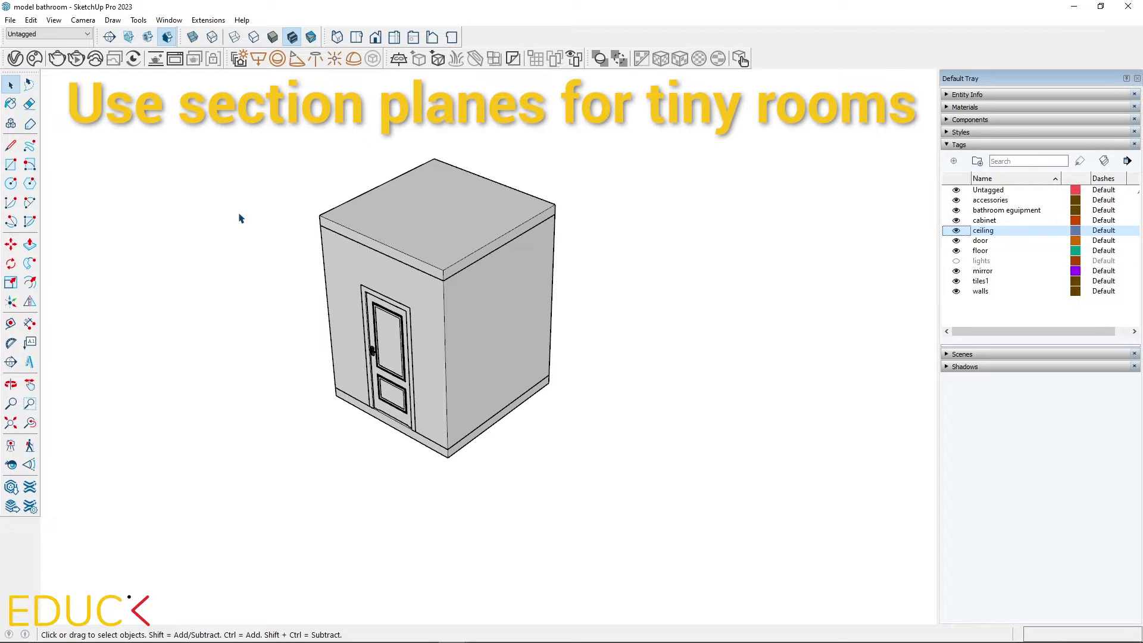
# Step: Place a section plane on the door wall, accepting the name Section 1 and symbol 1
pyautogui.click(11, 364)
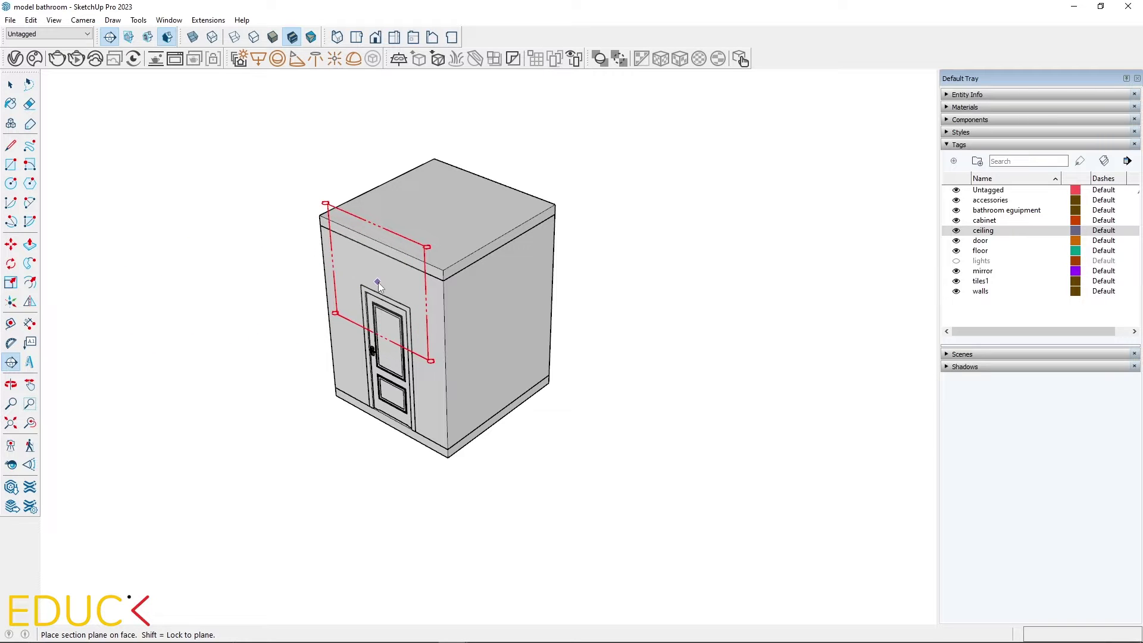
pyautogui.click(378, 282)
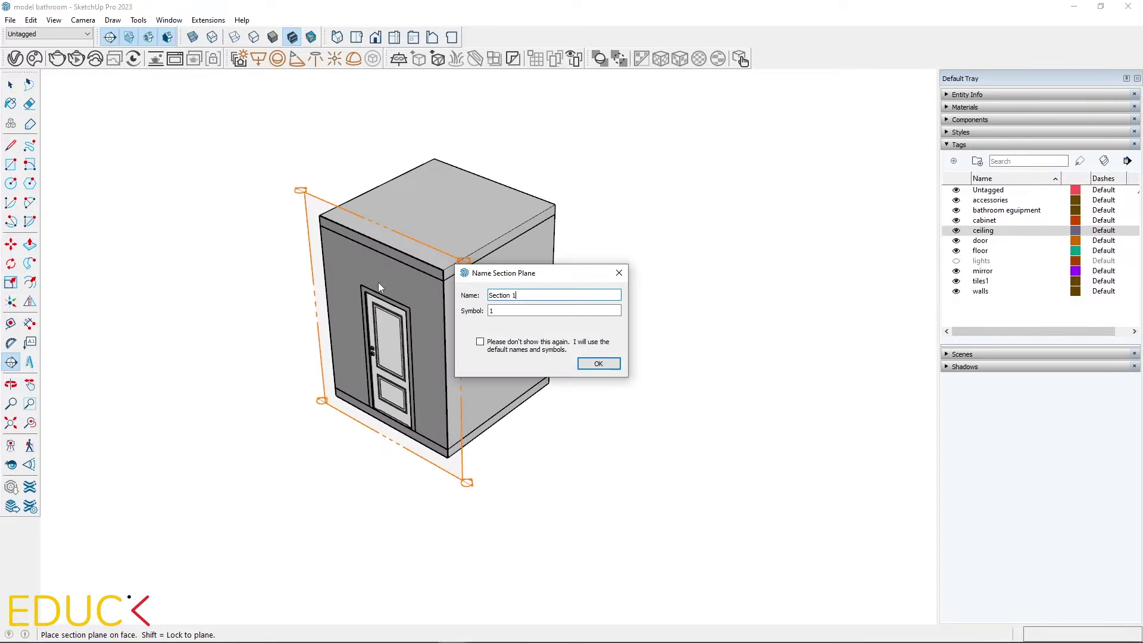
pyautogui.click(599, 365)
pyautogui.press('space')
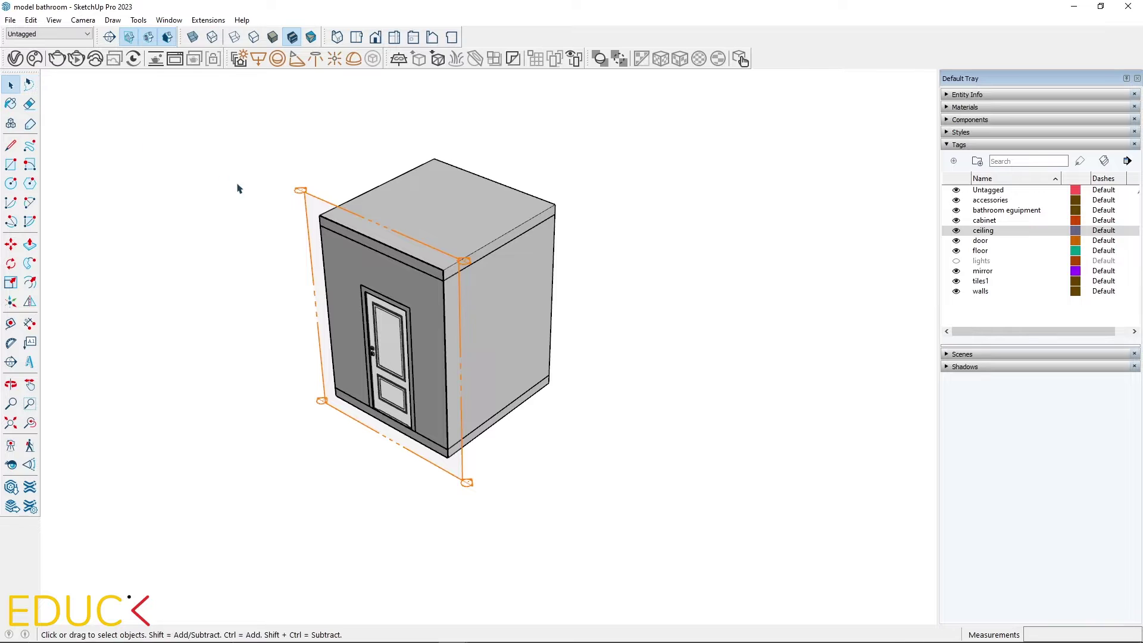
# Step: Move the section plane about 440 mm into the room so it cuts through behind the door wall
pyautogui.click(309, 201)
pyautogui.click(11, 244)
pyautogui.click(161, 391)
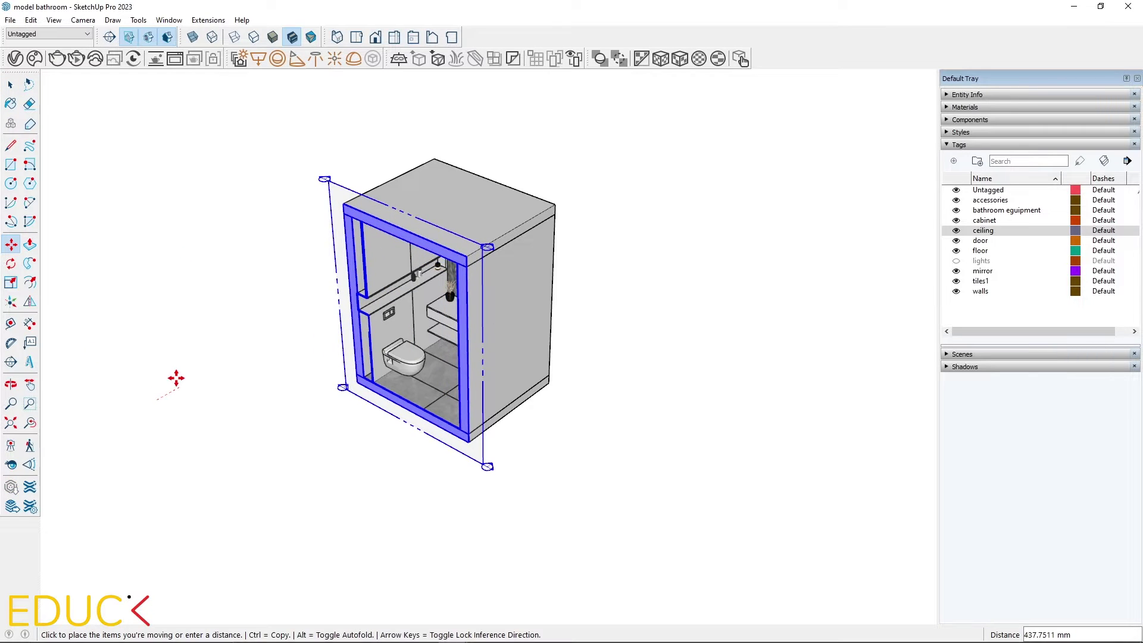
pyautogui.click(177, 376)
# Step: Face the cut-open bathroom straight on and hide the section plane object while keeping its cut active
pyautogui.moveTo(348, 306); pyautogui.dragTo(604, 131, button='middle')
pyautogui.scroll(3, 525, 256)
pyautogui.scroll(2, 525, 257)
pyautogui.rightClick(788, 56)
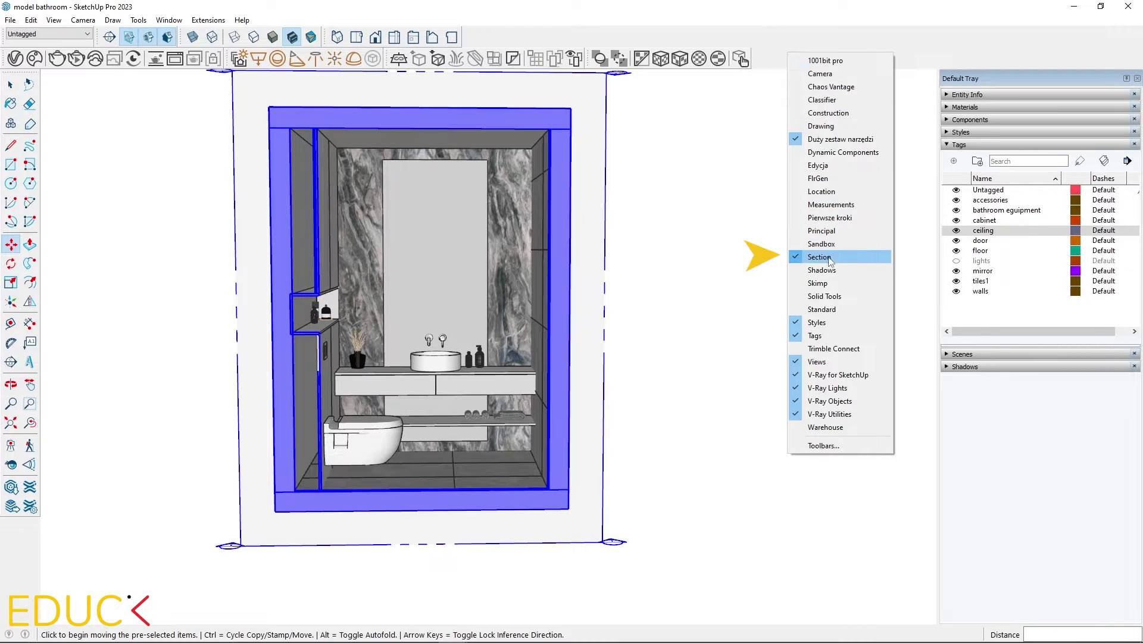
pyautogui.click(766, 29)
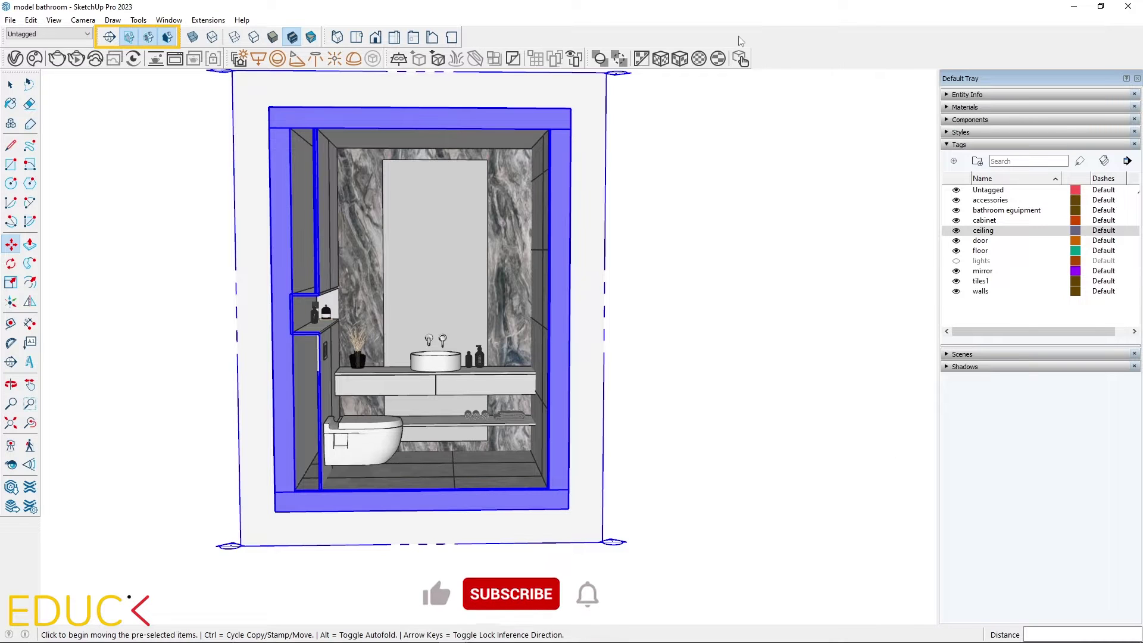
pyautogui.click(128, 37)
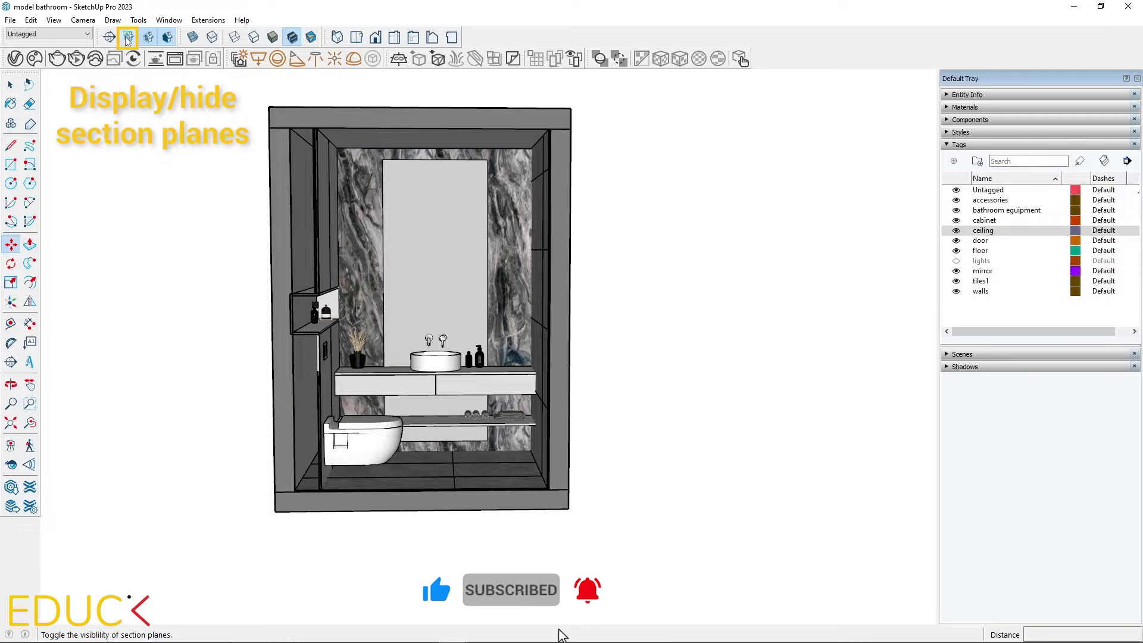
# Step: Open the V-Ray Asset Editor and examine the clipper parameters and options of the SectionPlane geometry
pyautogui.scroll(1, 379, 178)
pyautogui.moveTo(380, 178); pyautogui.dragTo(388, 155, button='middle')
pyautogui.click(15, 59)
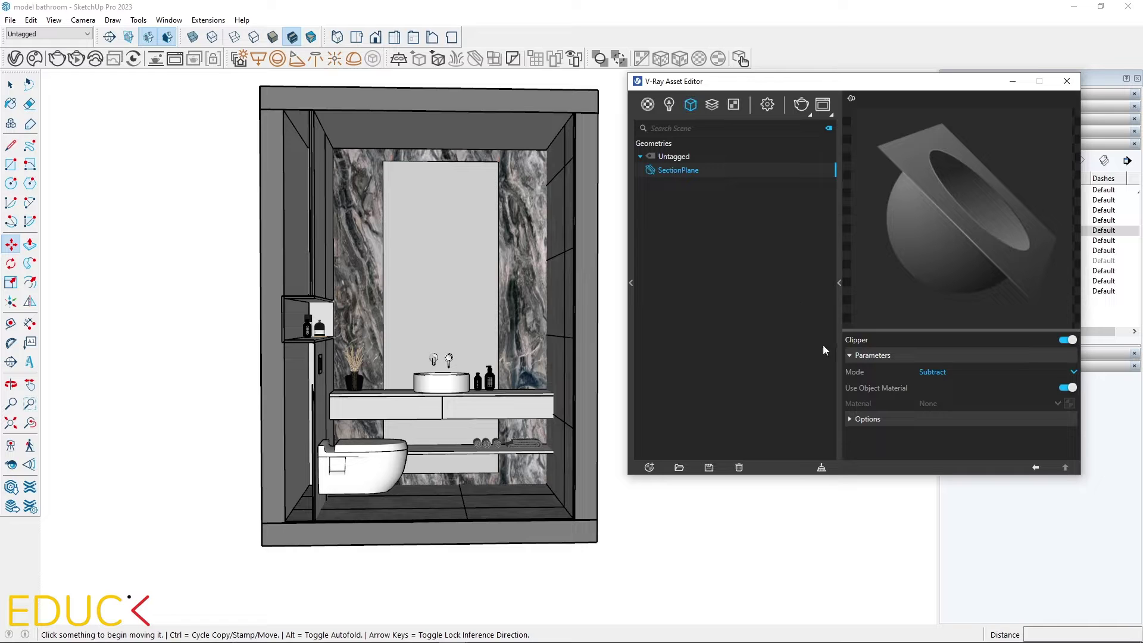
pyautogui.click(871, 420)
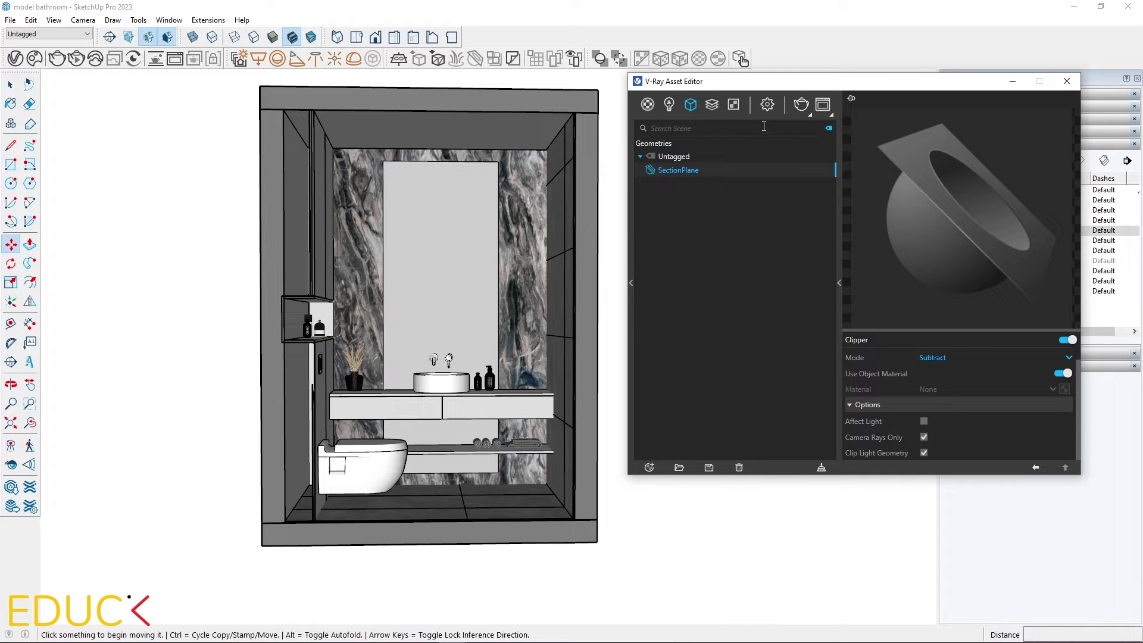
# Step: Turn on Safe Frame in the V-Ray render output settings
pyautogui.click(767, 106)
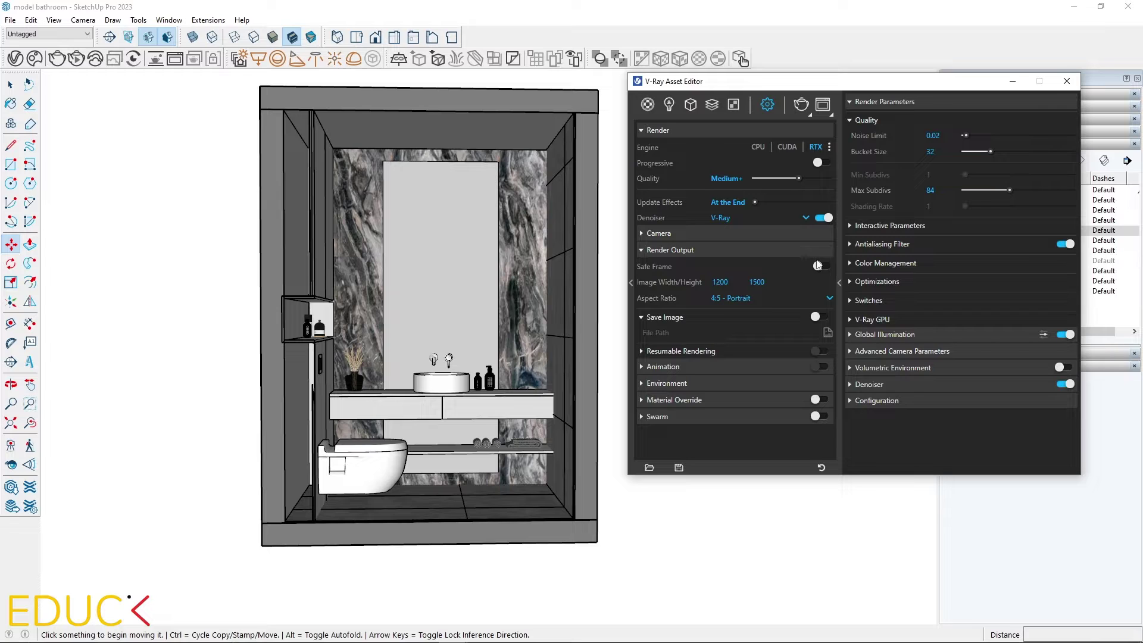
pyautogui.click(820, 266)
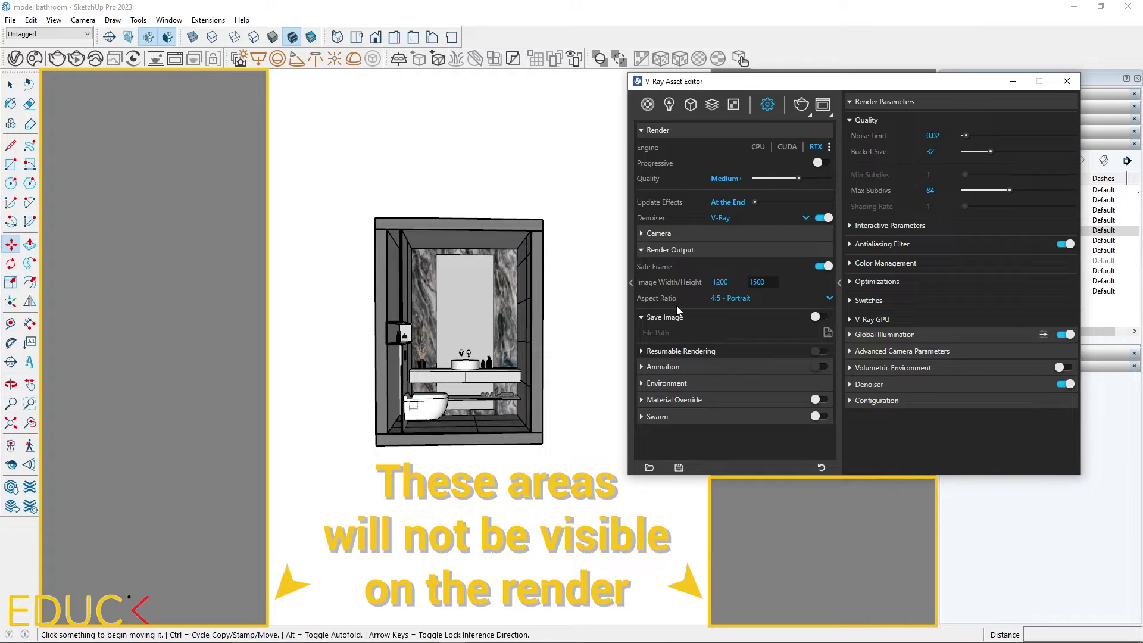
pyautogui.scroll(3, 487, 325)
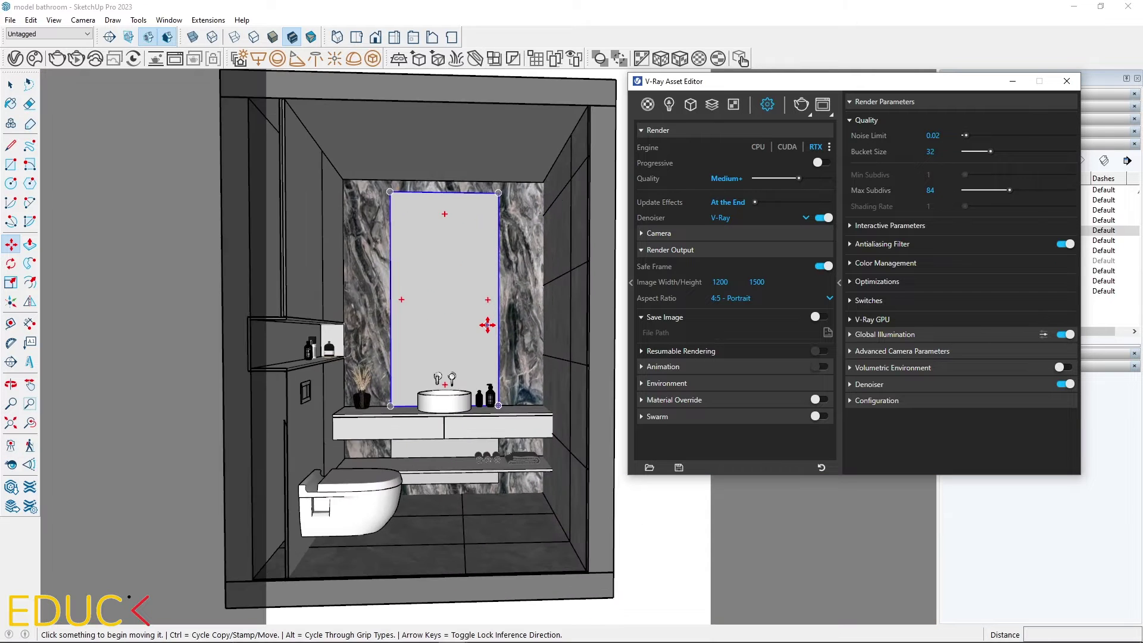
# Step: Try the 1:1 - Square and 16:9 - Widescreen aspect ratios and restore 4:5 - Portrait
pyautogui.click(777, 298)
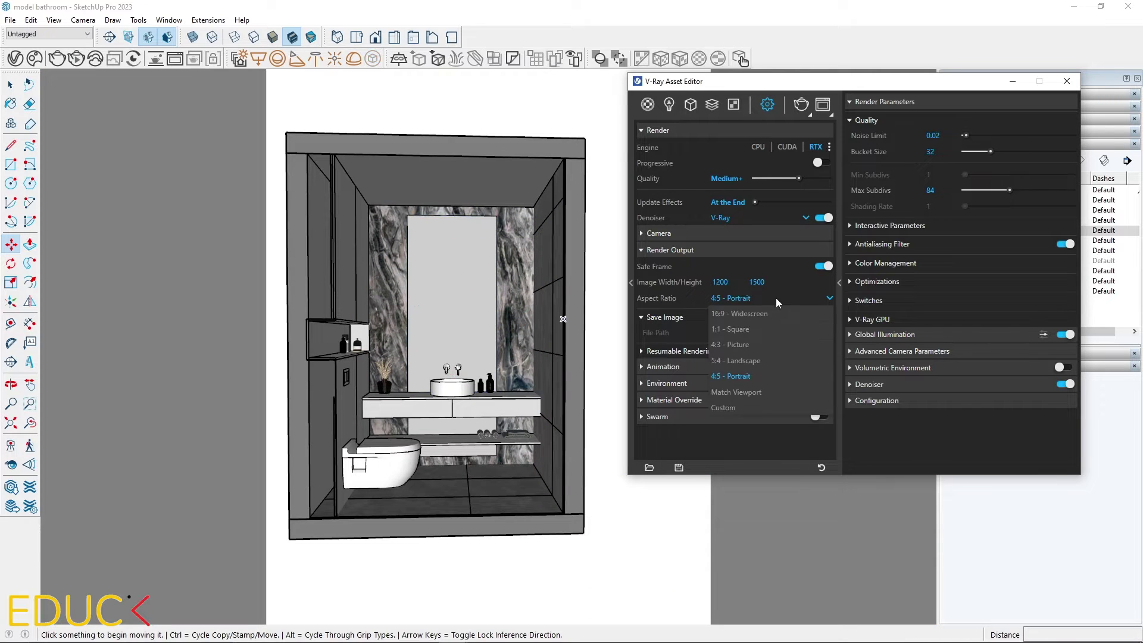
pyautogui.click(752, 331)
pyautogui.click(744, 296)
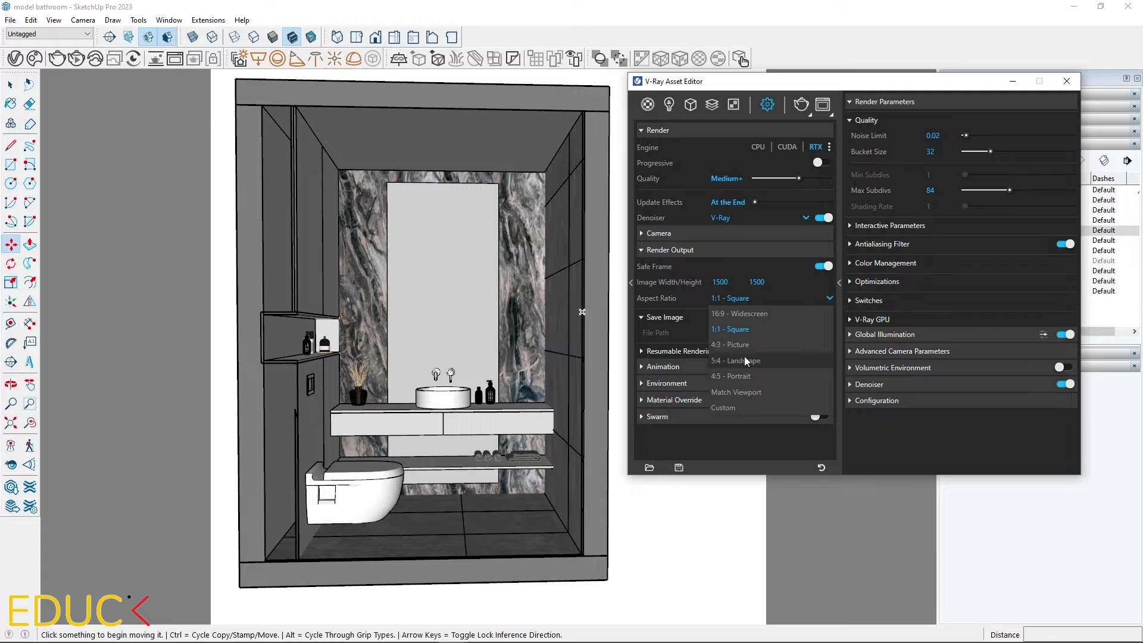
pyautogui.click(743, 327)
pyautogui.click(741, 298)
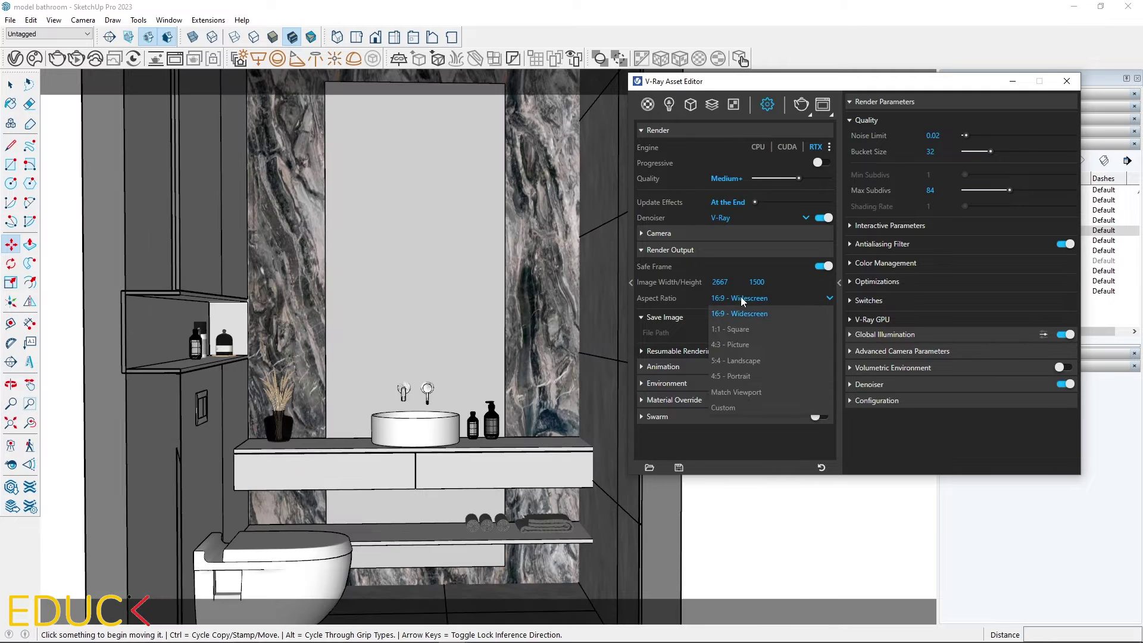
pyautogui.click(741, 375)
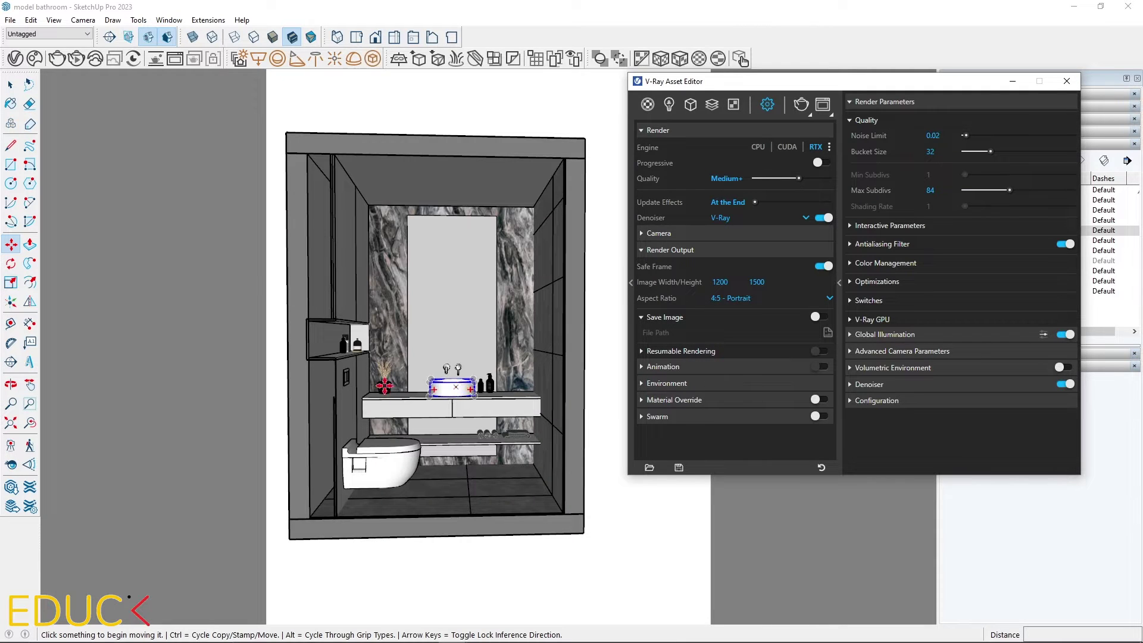
# Step: Close the V-Ray Asset Editor and frame the camera closer on the marble wall, mirror and washbasin
pyautogui.click(1066, 81)
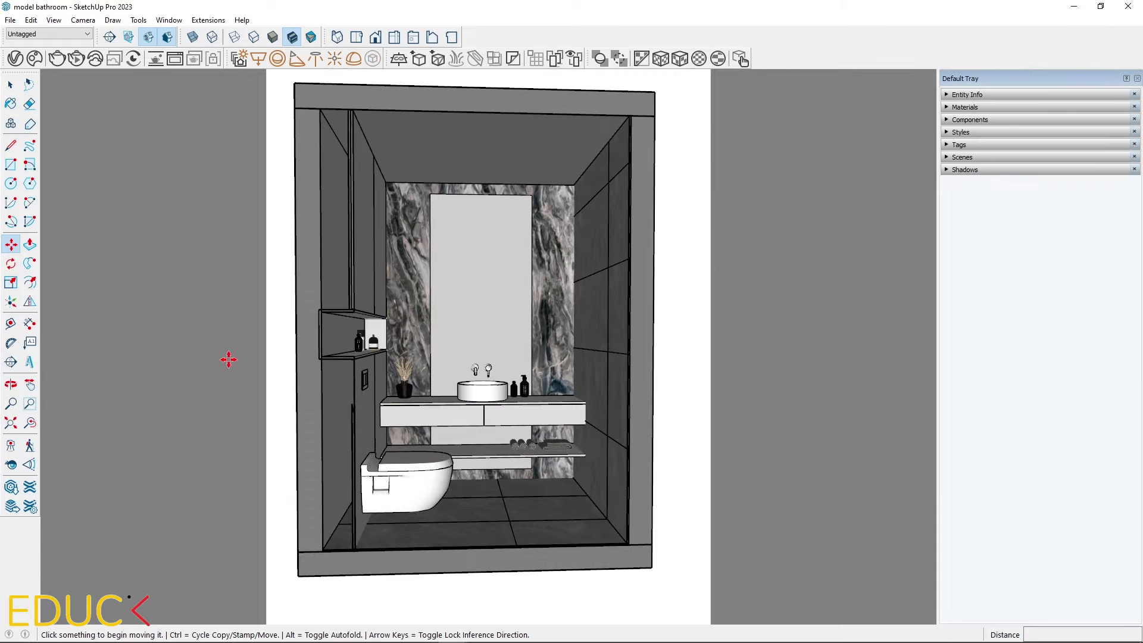
pyautogui.scroll(1, 613, 135)
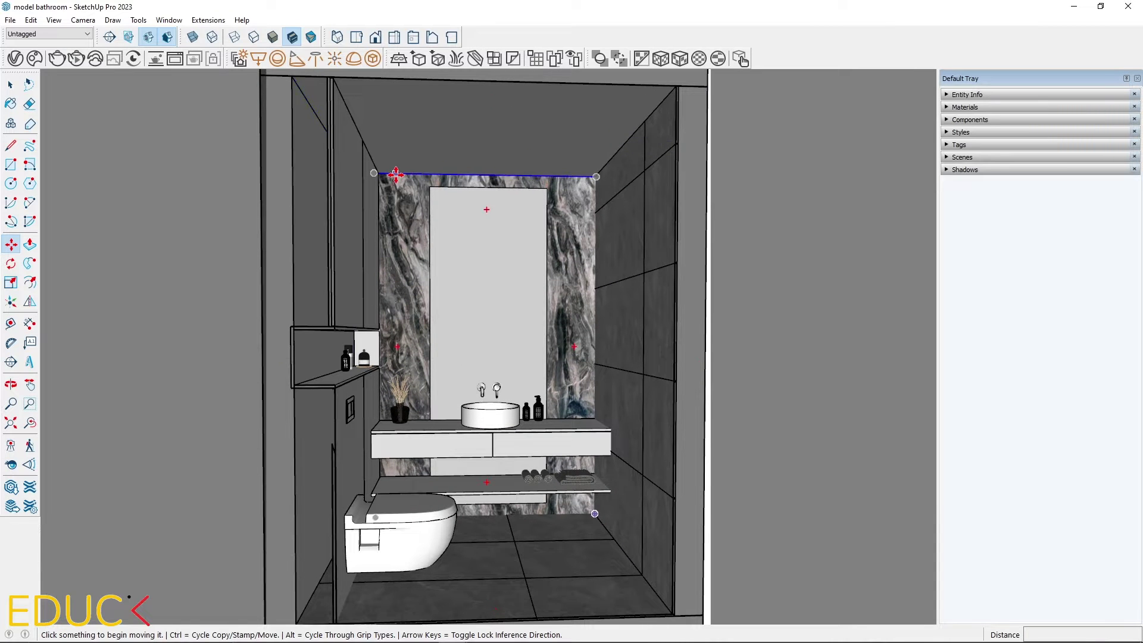
pyautogui.scroll(-1, 395, 175)
pyautogui.moveTo(413, 217); pyautogui.dragTo(408, 213, button='middle')
pyautogui.scroll(1, 407, 215)
pyautogui.scroll(2, 471, 262)
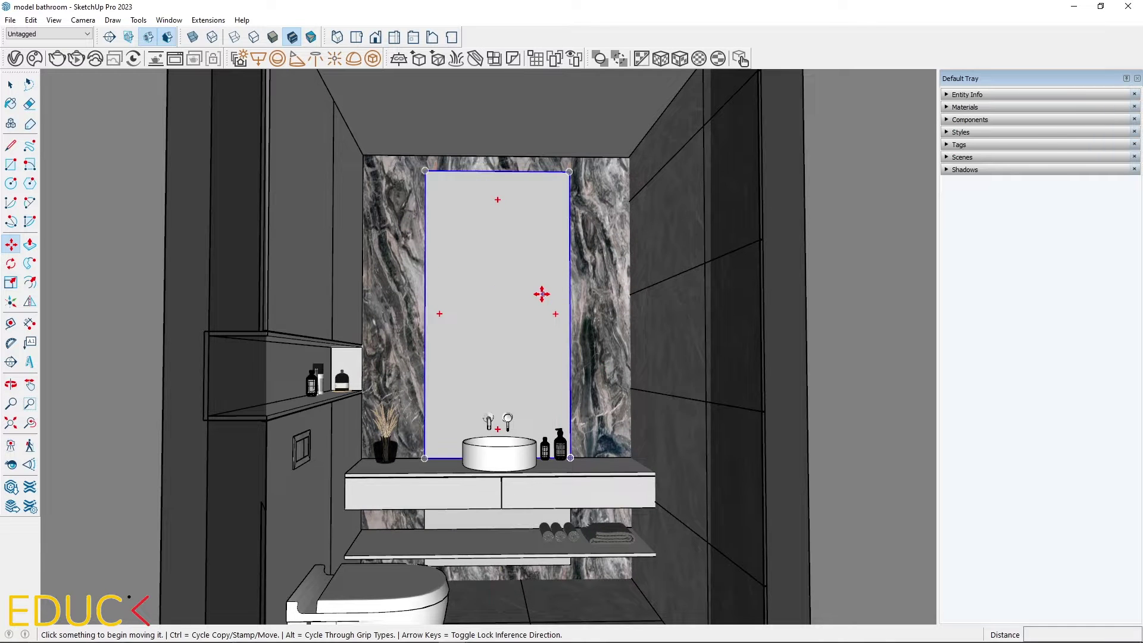
pyautogui.moveTo(575, 307); pyautogui.dragTo(566, 307, button='middle')
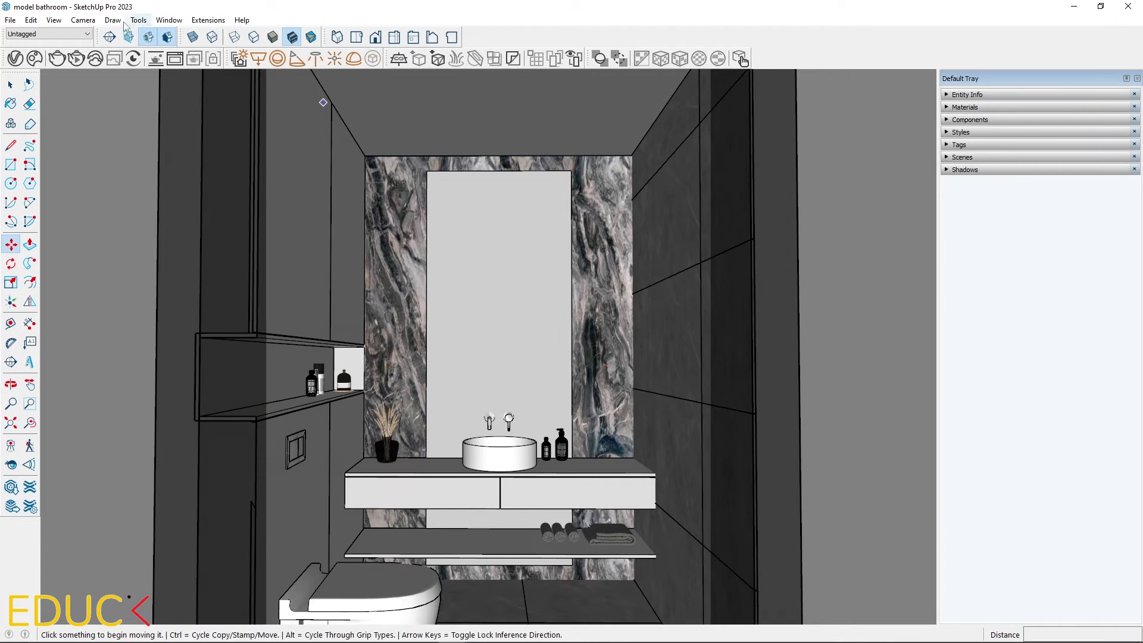
# Step: Try widening the camera's field of view to about 110 degrees with the Field of View tool
pyautogui.click(84, 21)
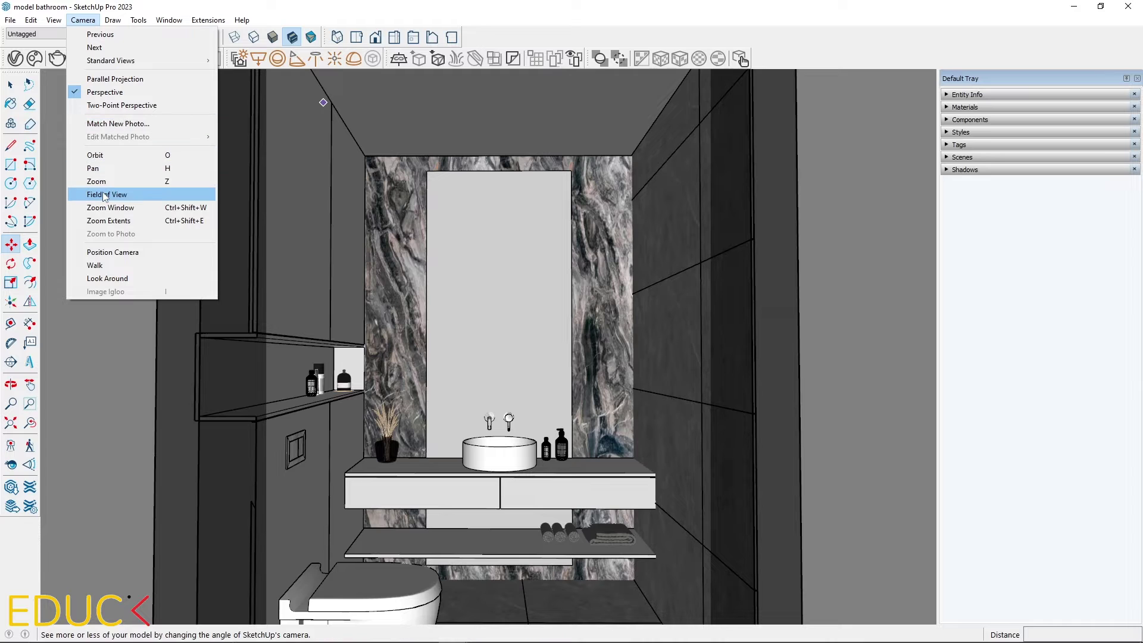
pyautogui.click(209, 3)
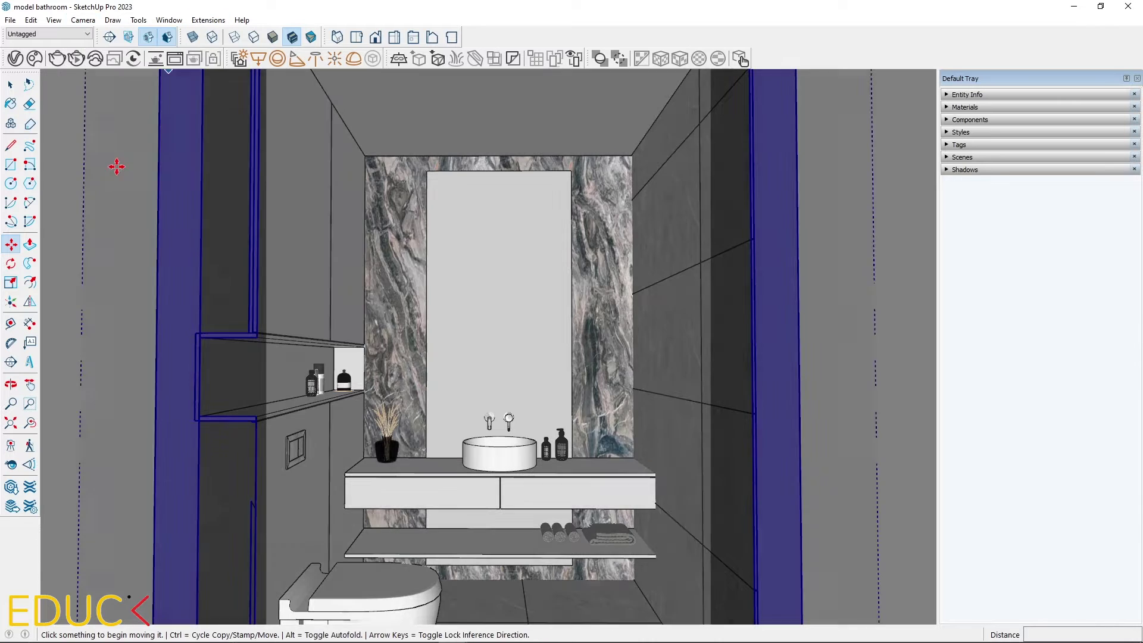
pyautogui.click(29, 464)
pyautogui.moveTo(488, 321); pyautogui.dragTo(498, 292)
pyautogui.scroll(-3, 497, 291)
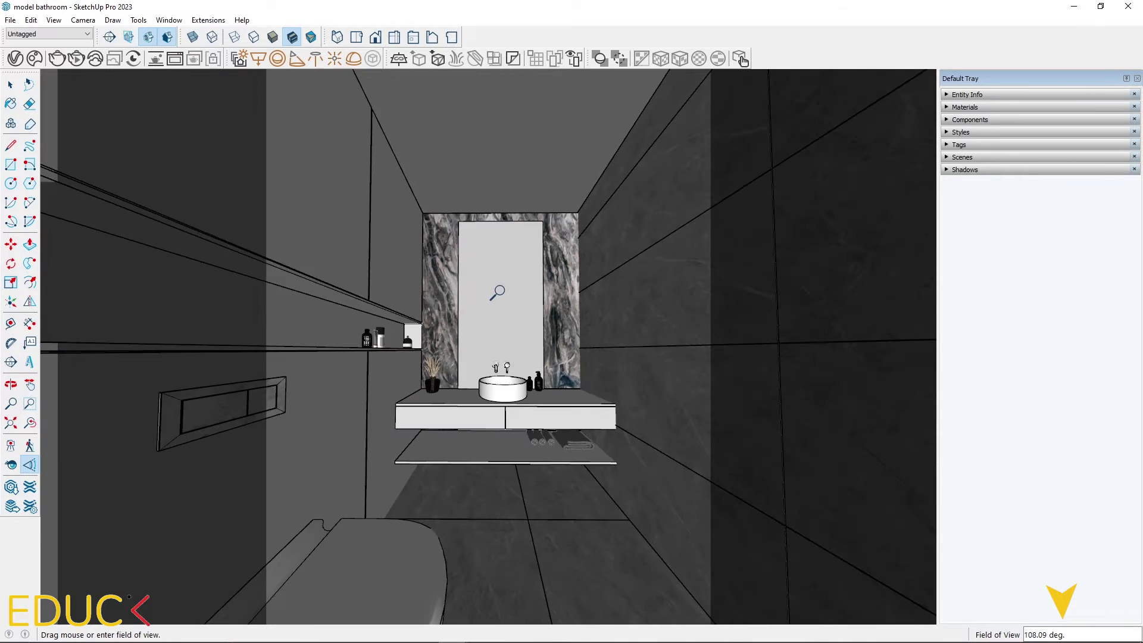
pyautogui.scroll(2, 498, 291)
pyautogui.moveTo(498, 291); pyautogui.dragTo(496, 298, button='middle')
pyautogui.scroll(-2, 496, 298)
pyautogui.moveTo(496, 297); pyautogui.dragTo(495, 299)
pyautogui.scroll(1, 495, 304)
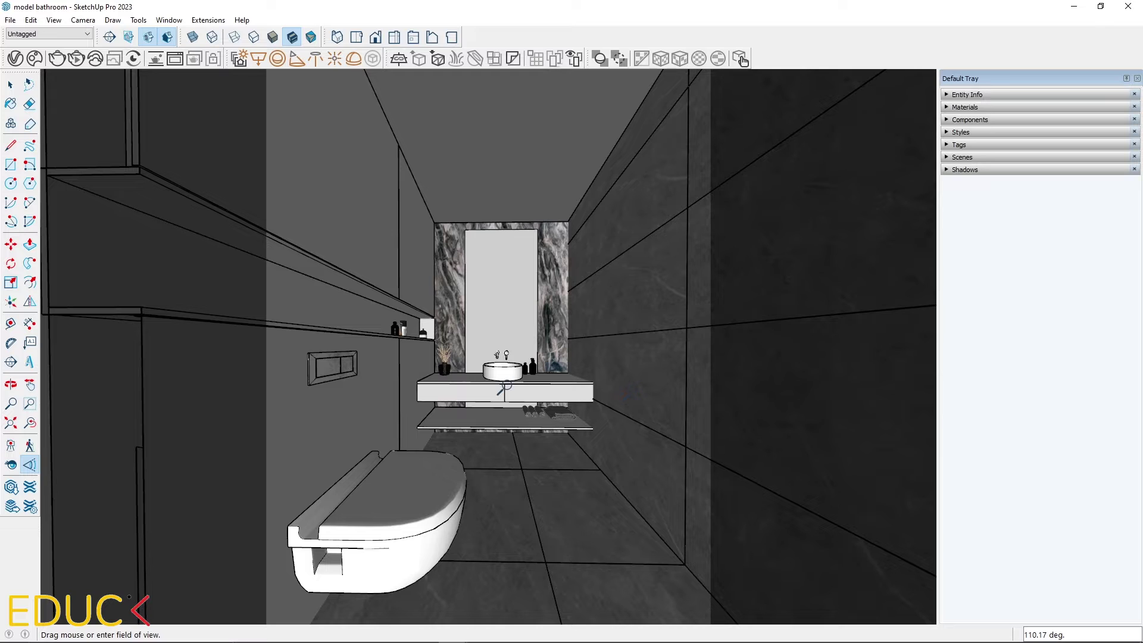
# Step: Narrow the field of view to about 45 degrees and fine-tune the two-point perspective framing of the vanity wall
pyautogui.moveTo(503, 388); pyautogui.dragTo(472, 2)
pyautogui.scroll(6, 481, 354)
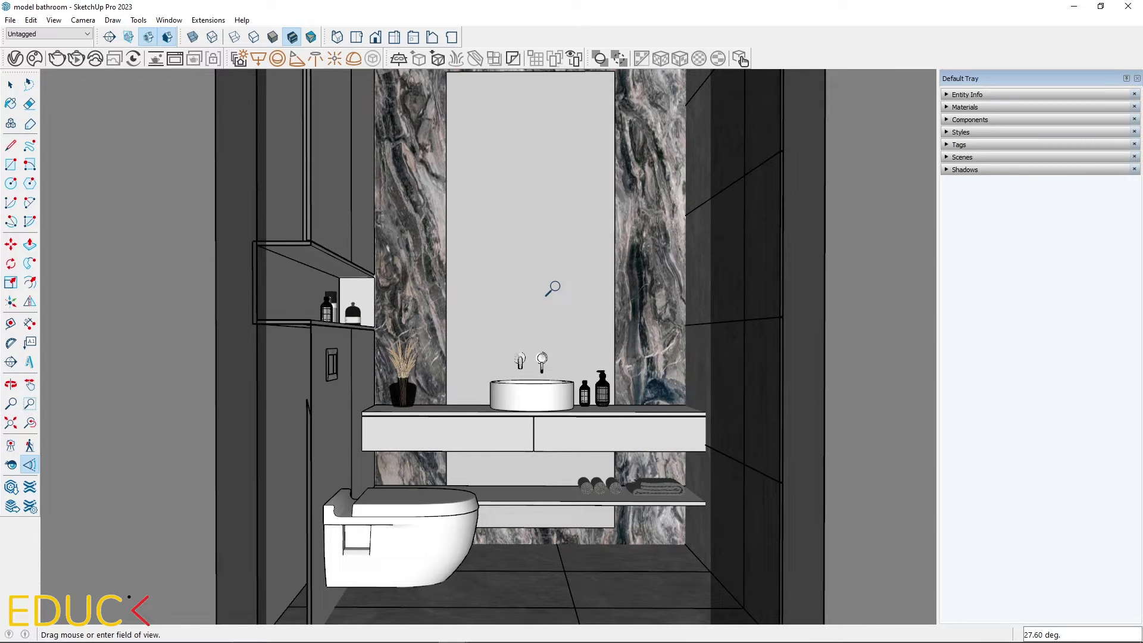
pyautogui.moveTo(552, 288); pyautogui.dragTo(363, 447)
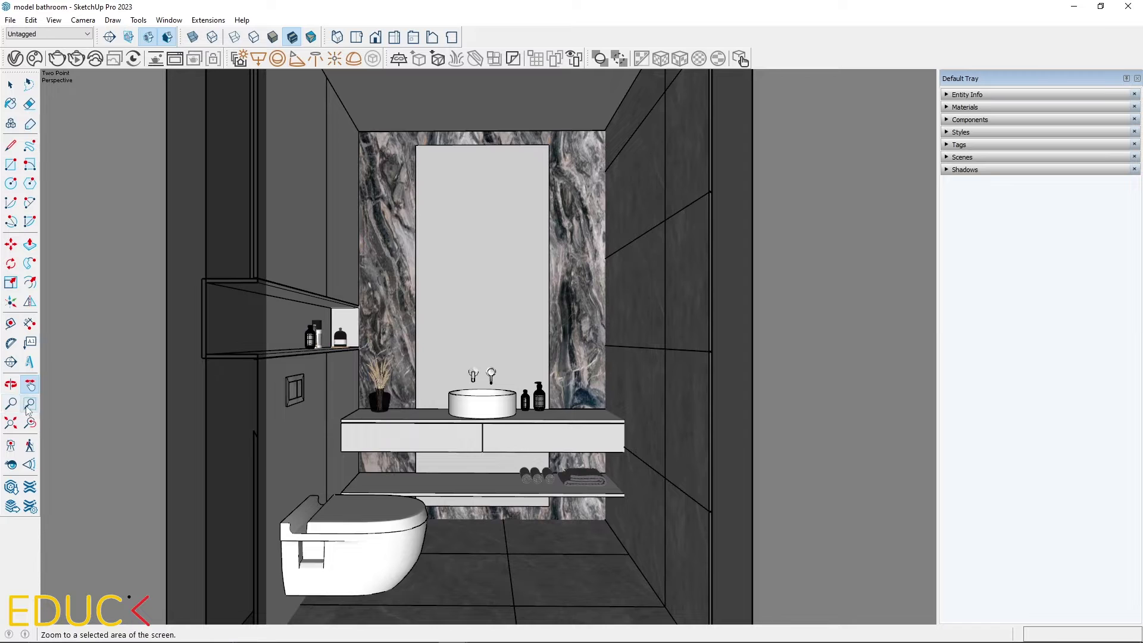
pyautogui.click(11, 404)
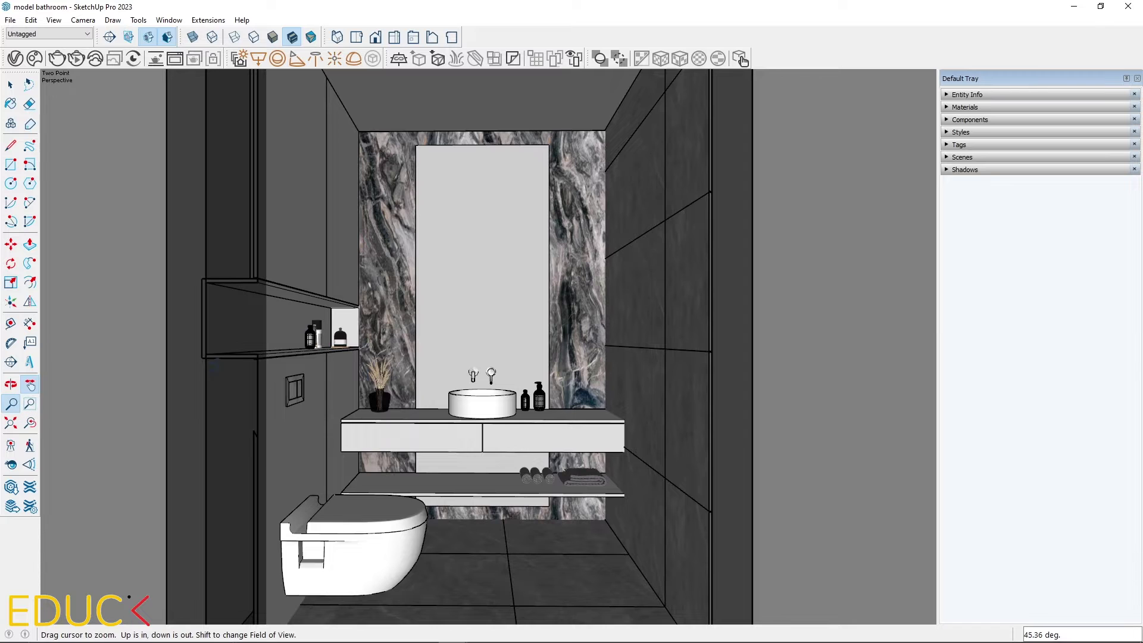
pyautogui.moveTo(218, 379); pyautogui.dragTo(172, 375)
pyautogui.click(30, 384)
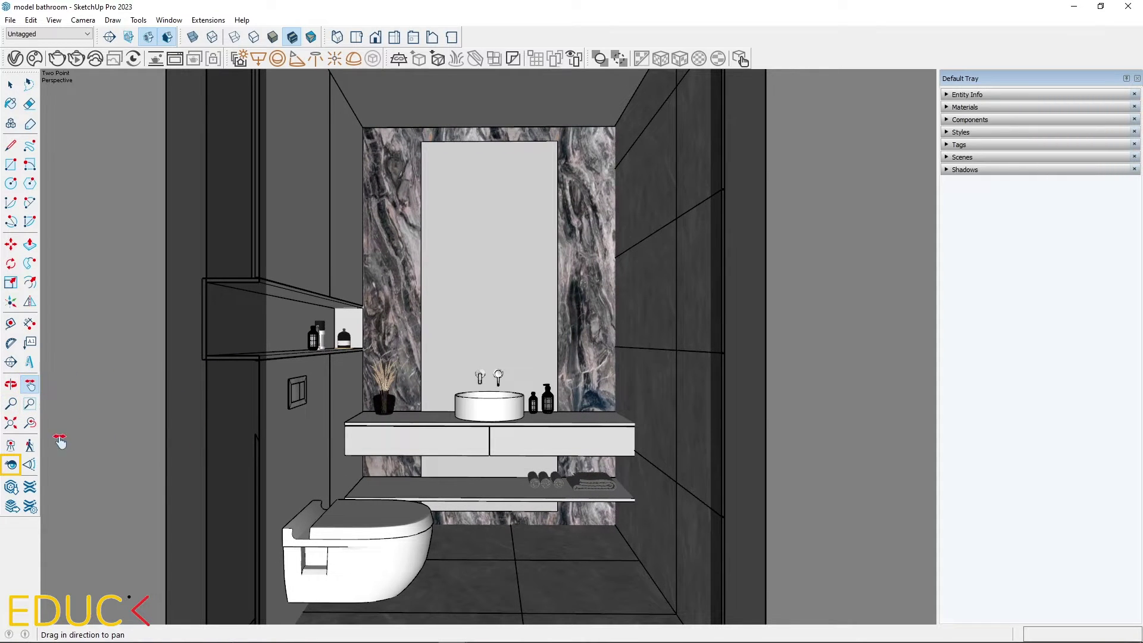
# Step: Try camera eye heights of 1800 mm and 900 mm with the Look Around tool
pyautogui.click(11, 465)
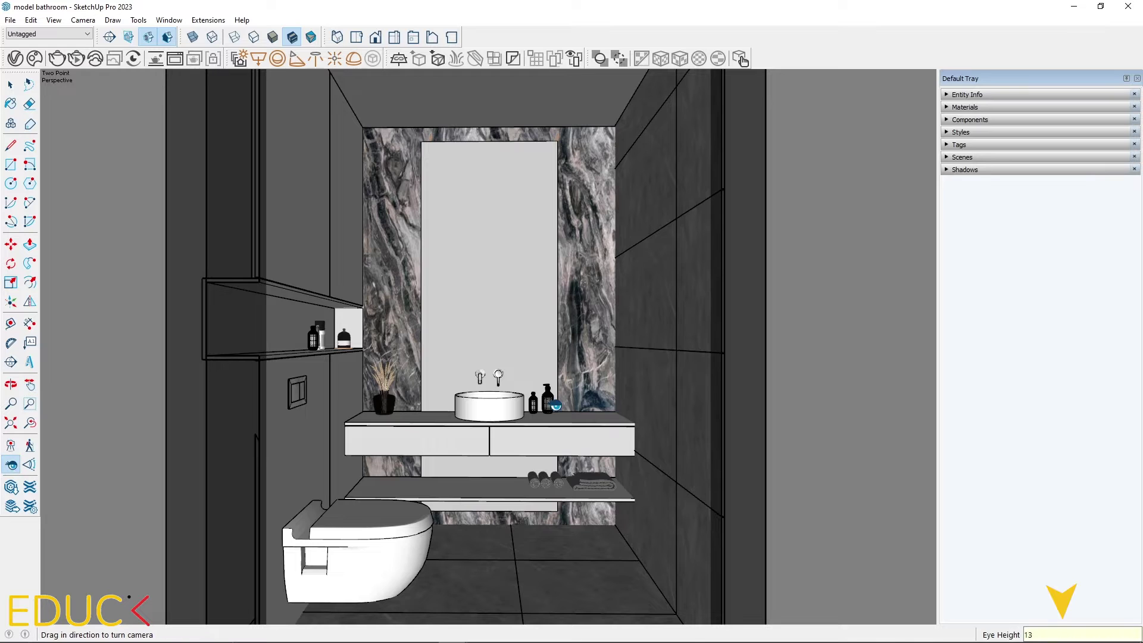
pyautogui.write('1800')
pyautogui.press('Return')
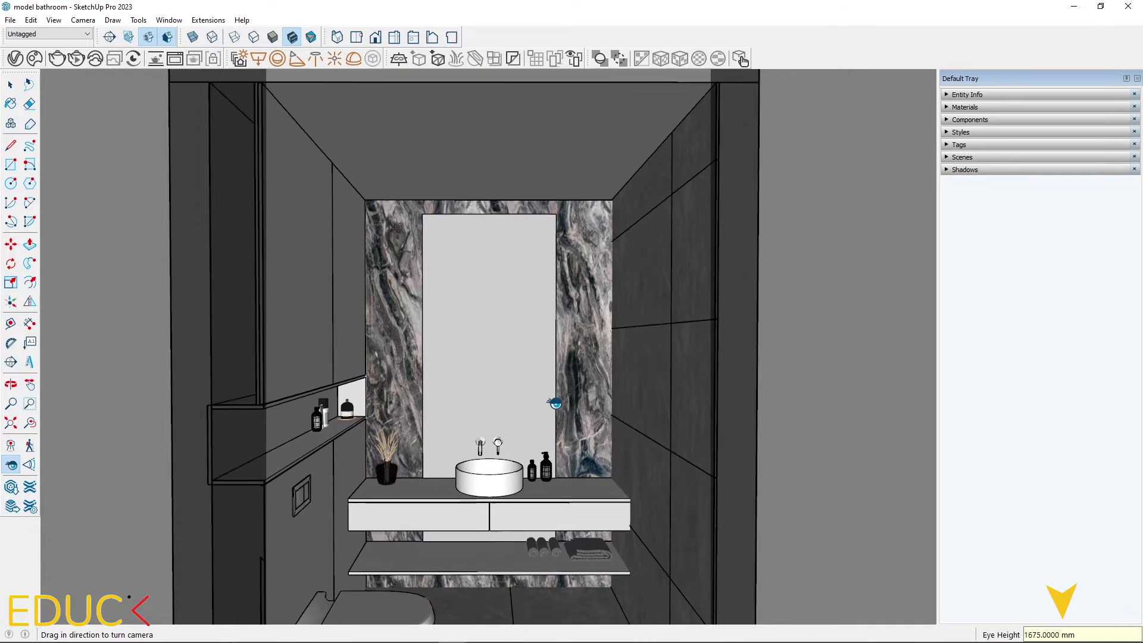
pyautogui.write('900')
pyautogui.press('Return')
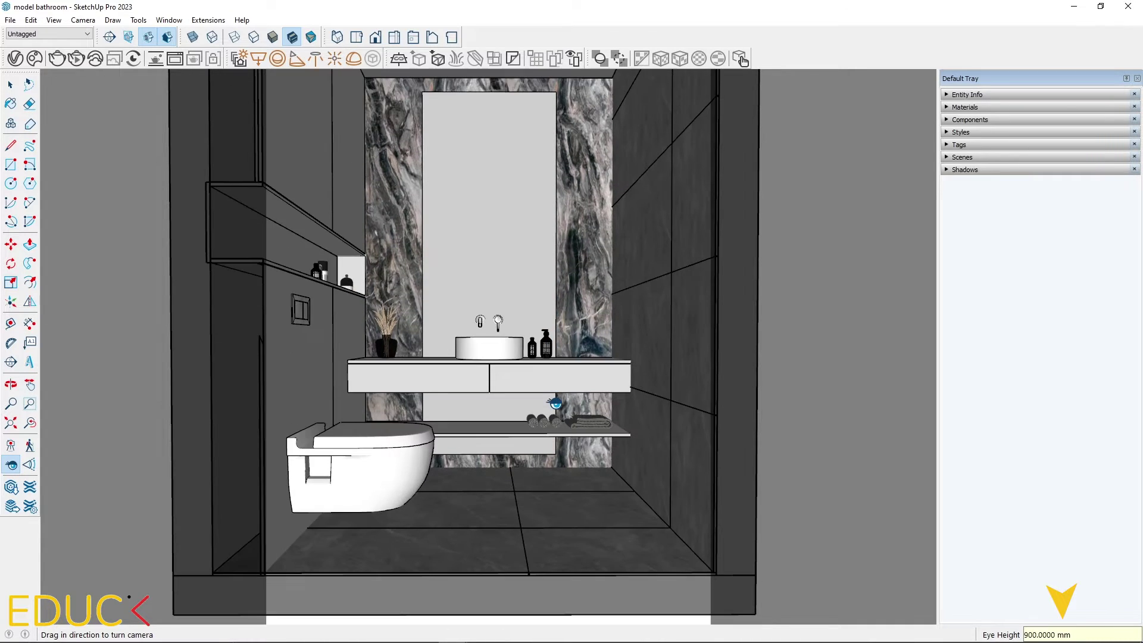
# Step: Set the camera's eye height to 1400 mm and adjust the framing with the Pan tool
pyautogui.write('1400')
pyautogui.press('Return')
pyautogui.press('h')
pyautogui.moveTo(508, 378); pyautogui.dragTo(479, 343)
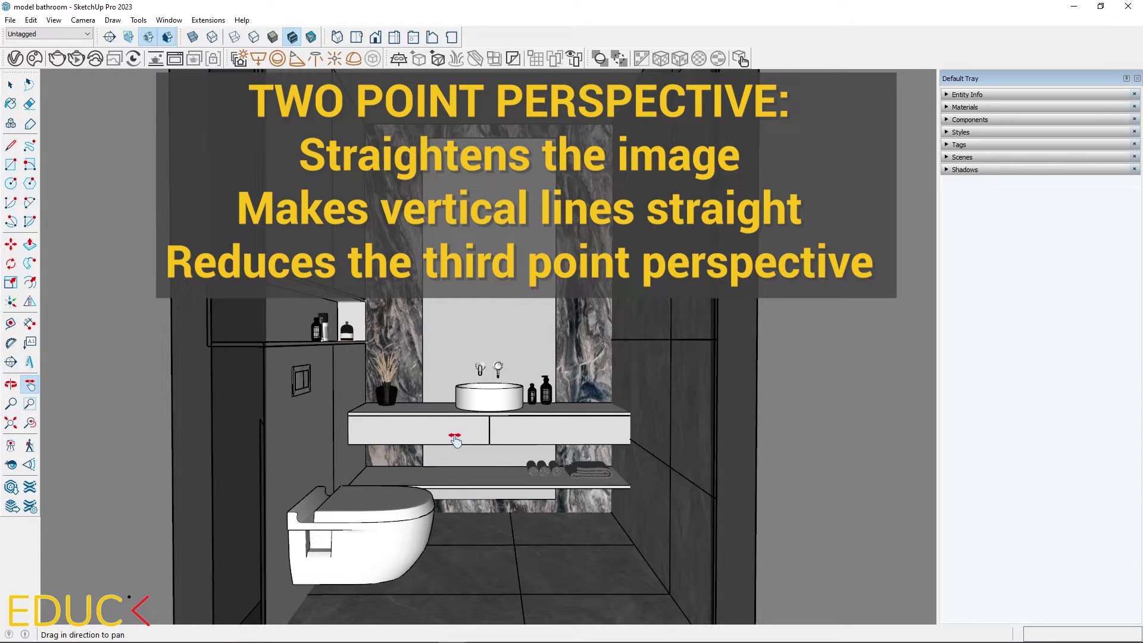
# Step: Reframe the bathroom from a slightly raised angle, switch the camera to Two-Point Perspective, and pan to center the vanity and toilet
pyautogui.moveTo(454, 439); pyautogui.dragTo(461, 270, button='middle')
pyautogui.scroll(2, 459, 314)
pyautogui.scroll(-1, 462, 269)
pyautogui.moveTo(463, 269); pyautogui.dragTo(475, 265)
pyautogui.click(83, 20)
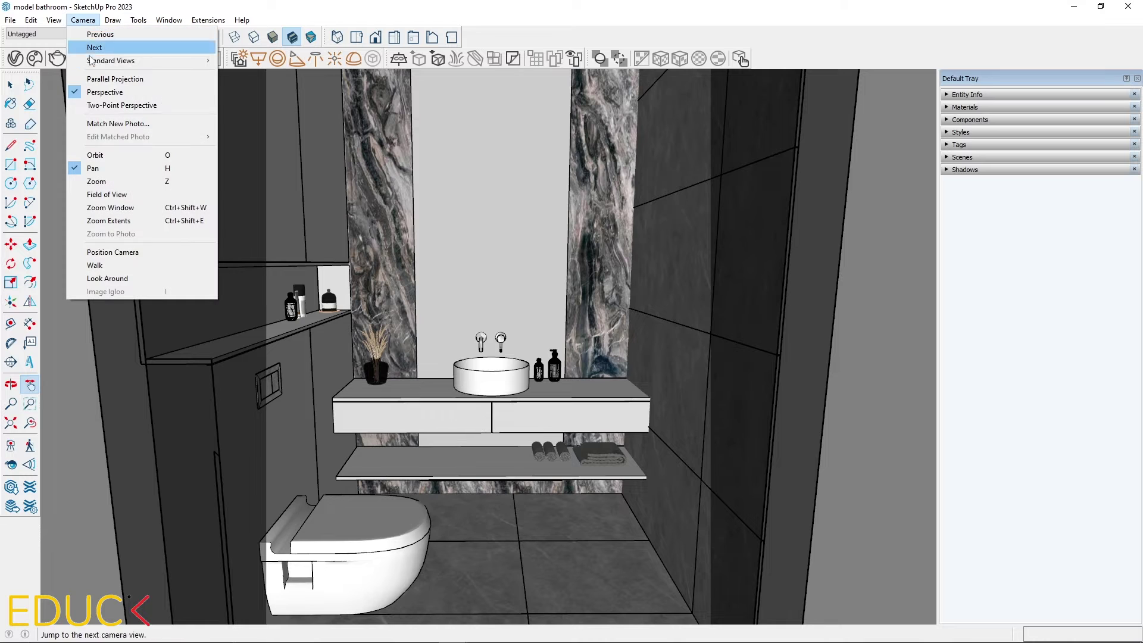
pyautogui.click(96, 106)
pyautogui.moveTo(467, 416); pyautogui.dragTo(481, 261)
pyautogui.moveTo(562, 415); pyautogui.dragTo(573, 417)
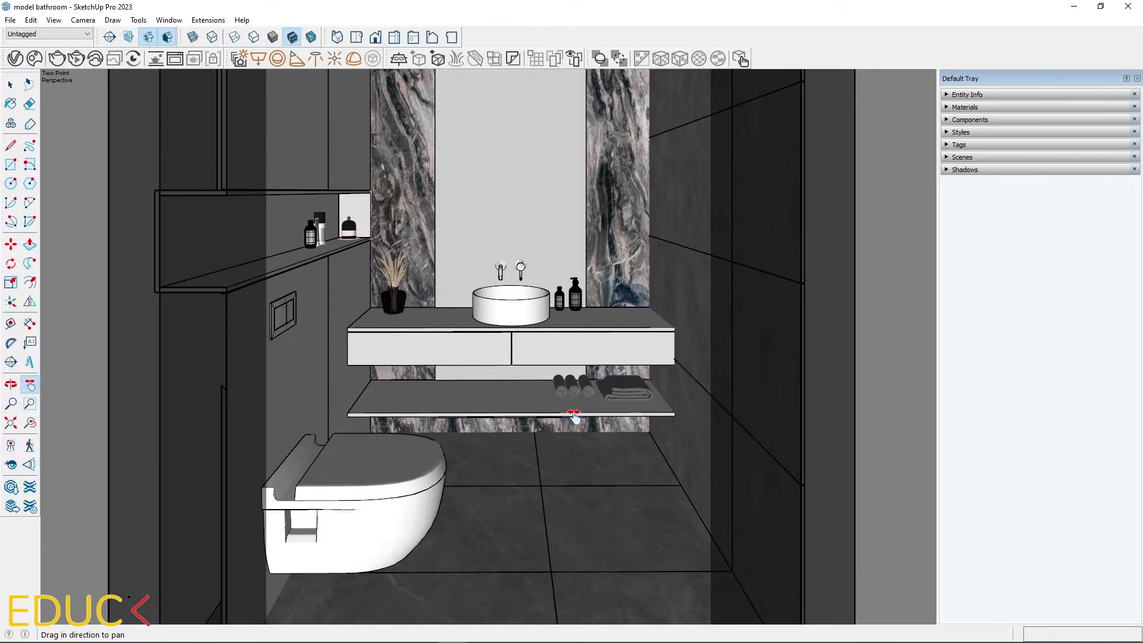
# Step: Return the camera to Perspective, reframe the full height of the vanity wall straight on, and switch it to Two-Point Perspective
pyautogui.click(83, 19)
pyautogui.click(96, 93)
pyautogui.moveTo(651, 232)
pyautogui.mouseDown(button='middle')
pyautogui.moveTo(660, 233)
pyautogui.moveTo(643, 237)
pyautogui.mouseUp(button='middle')
pyautogui.scroll(1, 382, 373)
pyautogui.moveTo(381, 373); pyautogui.dragTo(381, 372)
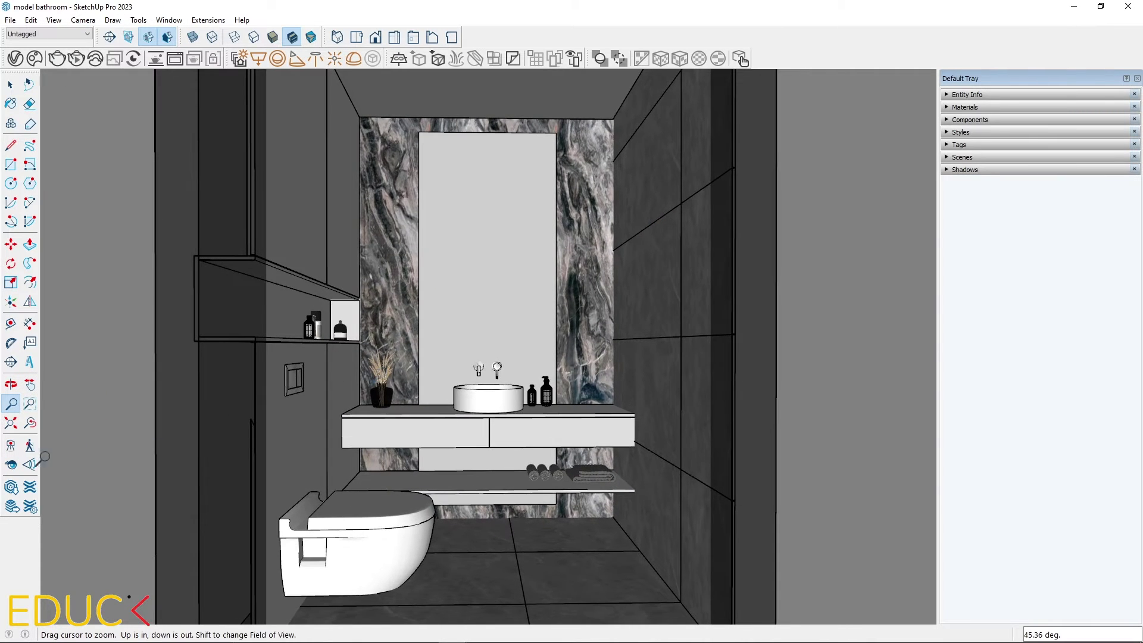
pyautogui.press('space')
pyautogui.click(83, 20)
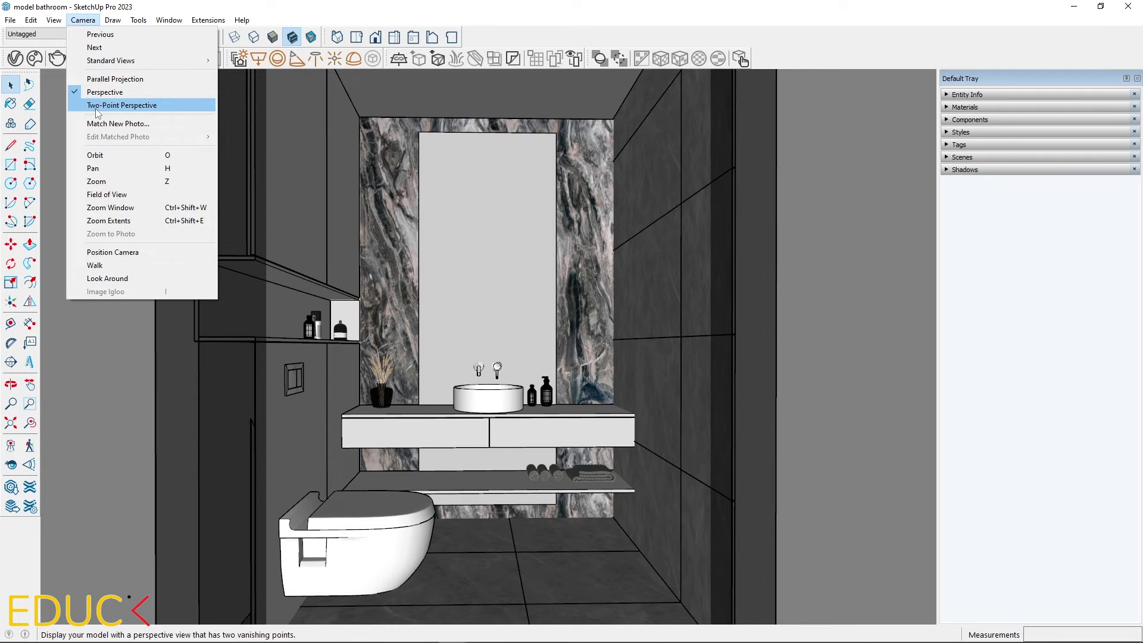
pyautogui.click(97, 107)
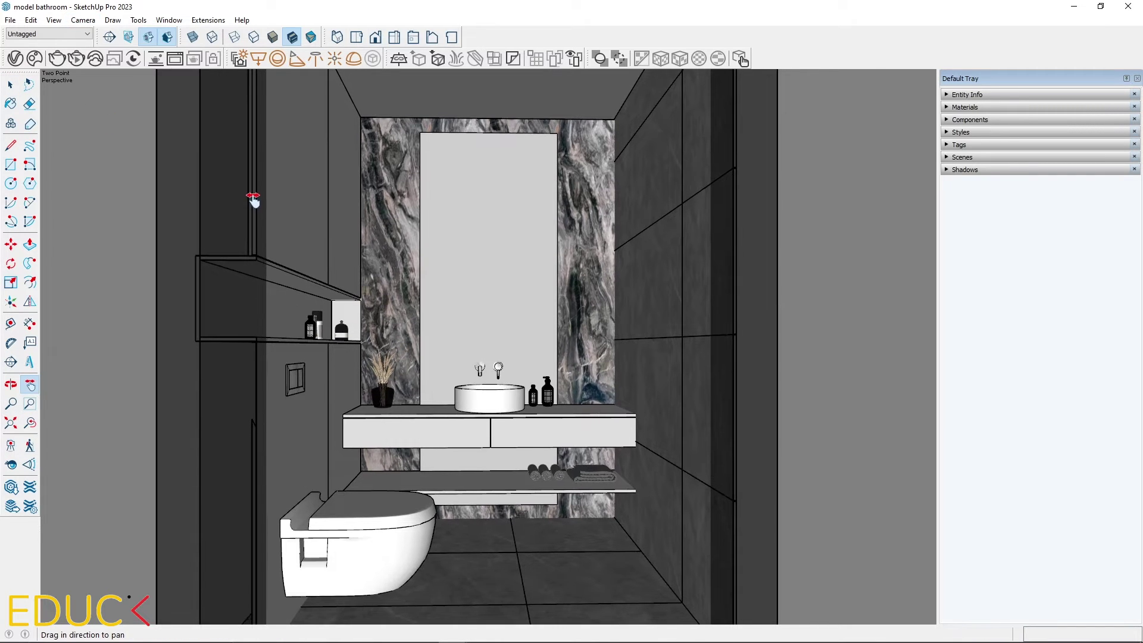
# Step: Center the vanity wall slightly smaller in the frame with the Zoom and Pan tools, and open the scene settings
pyautogui.click(11, 403)
pyautogui.moveTo(310, 393); pyautogui.dragTo(319, 402)
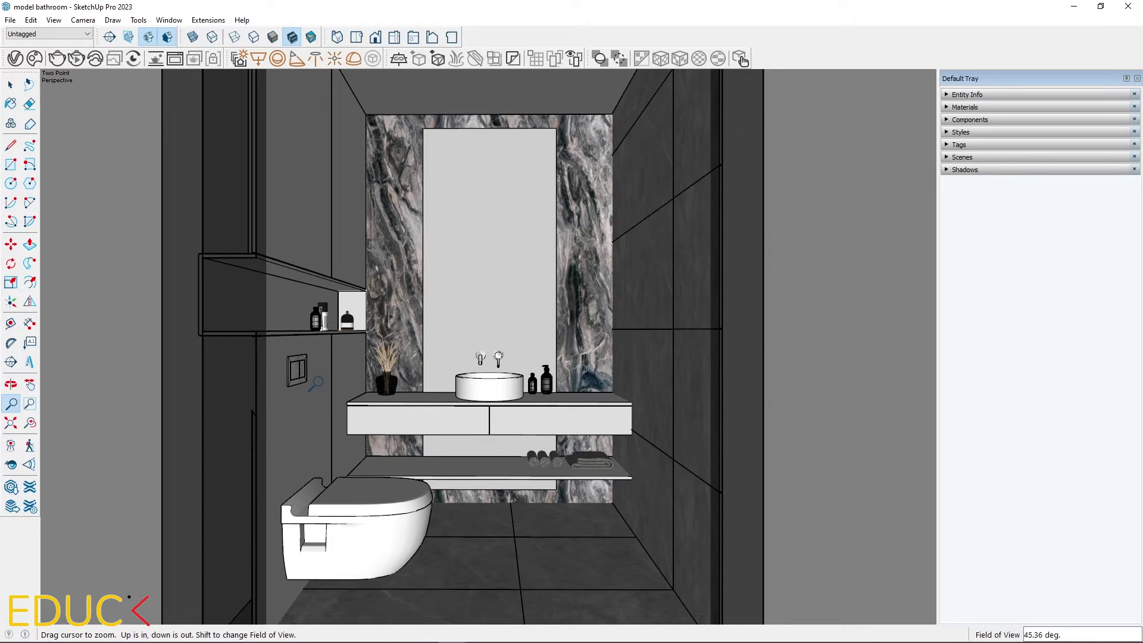
pyautogui.click(29, 384)
pyautogui.moveTo(107, 380); pyautogui.dragTo(107, 378)
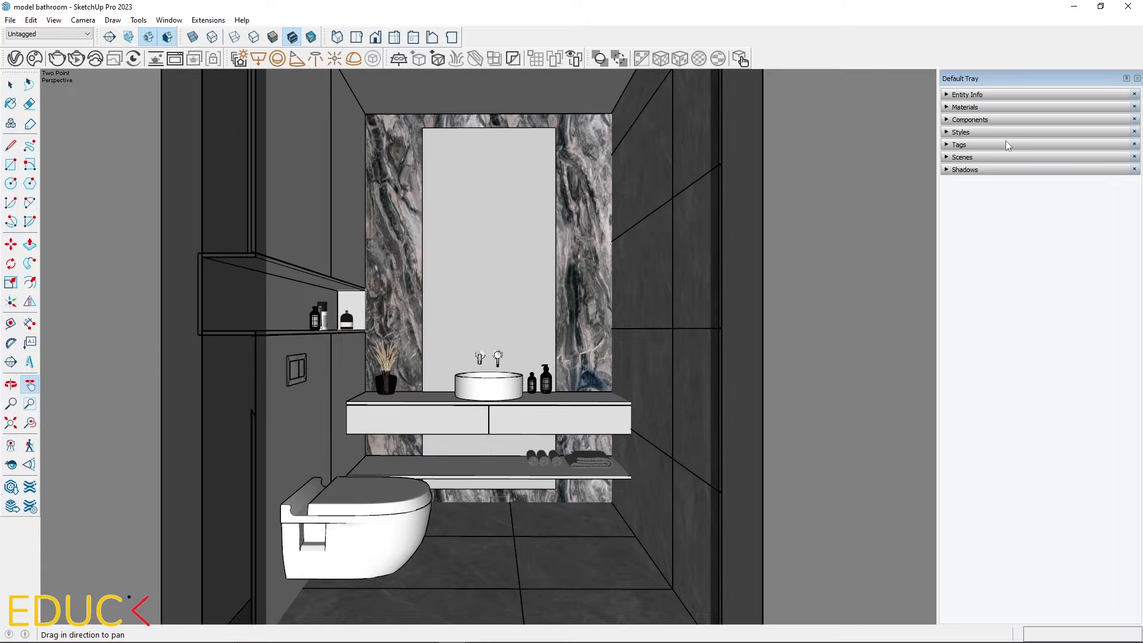
pyautogui.click(967, 157)
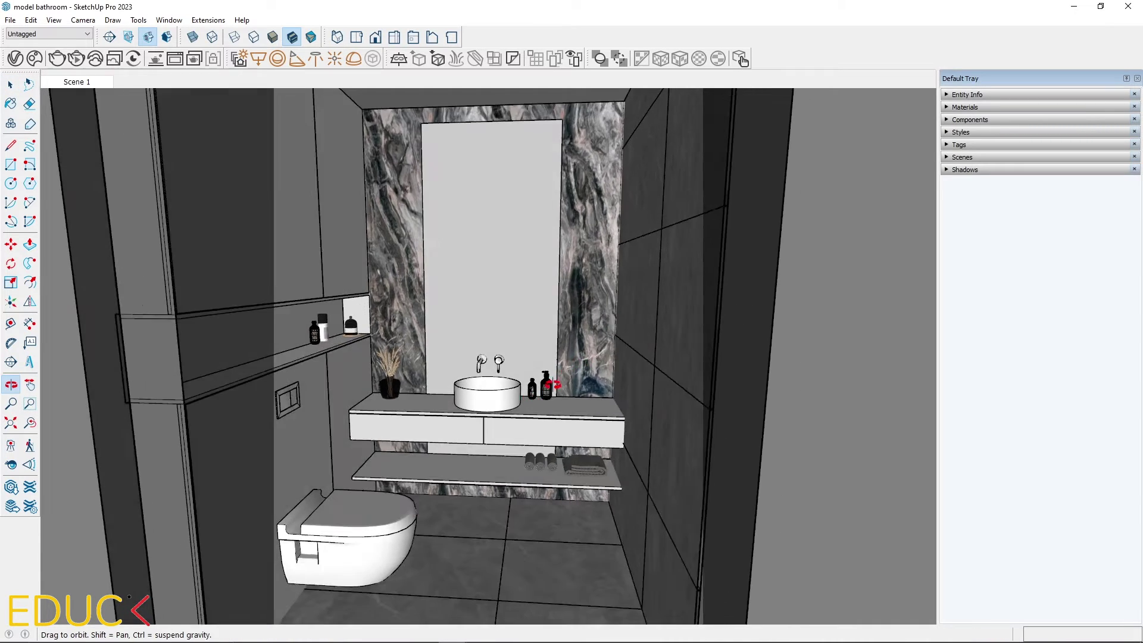
# Step: View the bathroom box from outside, display its section plane, and turn off the section cut
pyautogui.moveTo(554, 385); pyautogui.dragTo(391, 383, button='middle')
pyautogui.scroll(-5, 622, 370)
pyautogui.scroll(-1, 390, 383)
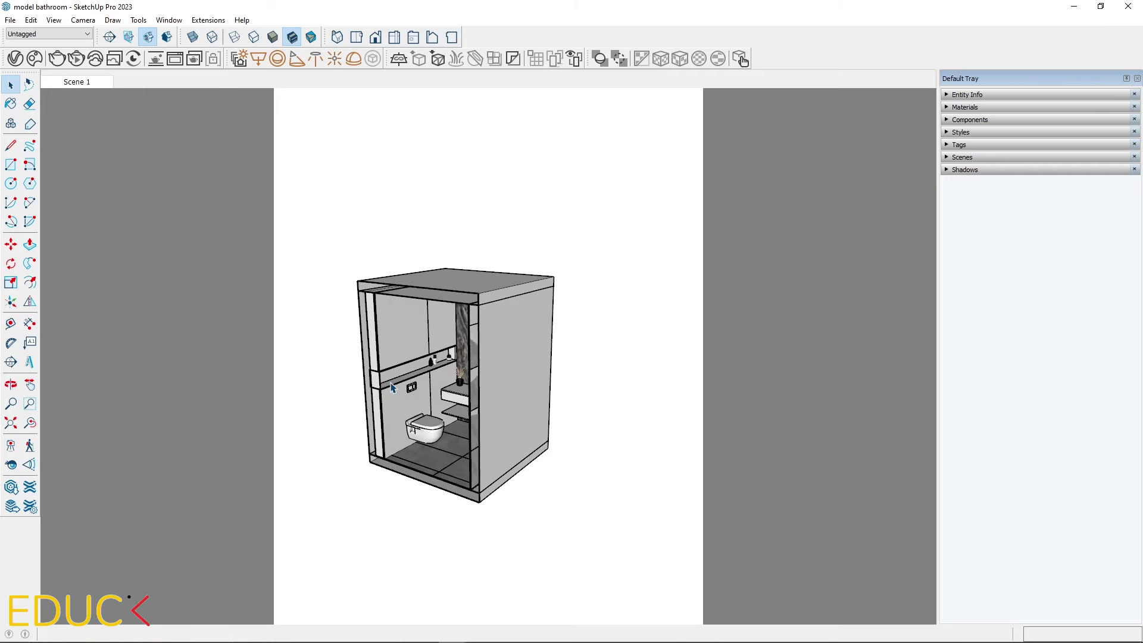
pyautogui.click(152, 39)
pyautogui.click(152, 38)
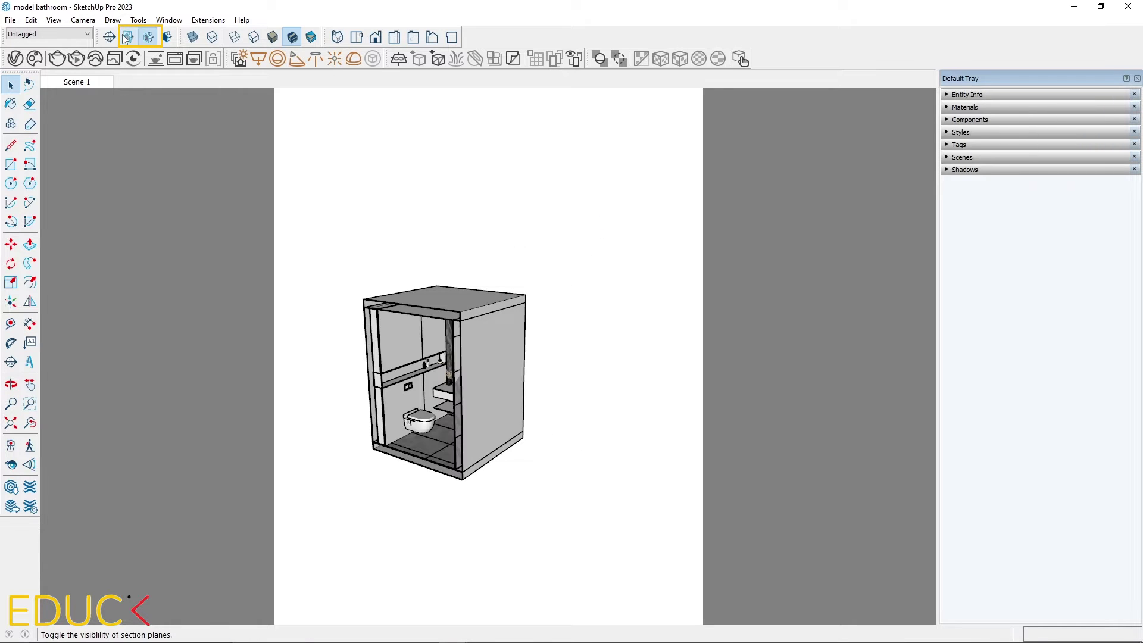
pyautogui.click(126, 38)
pyautogui.click(147, 37)
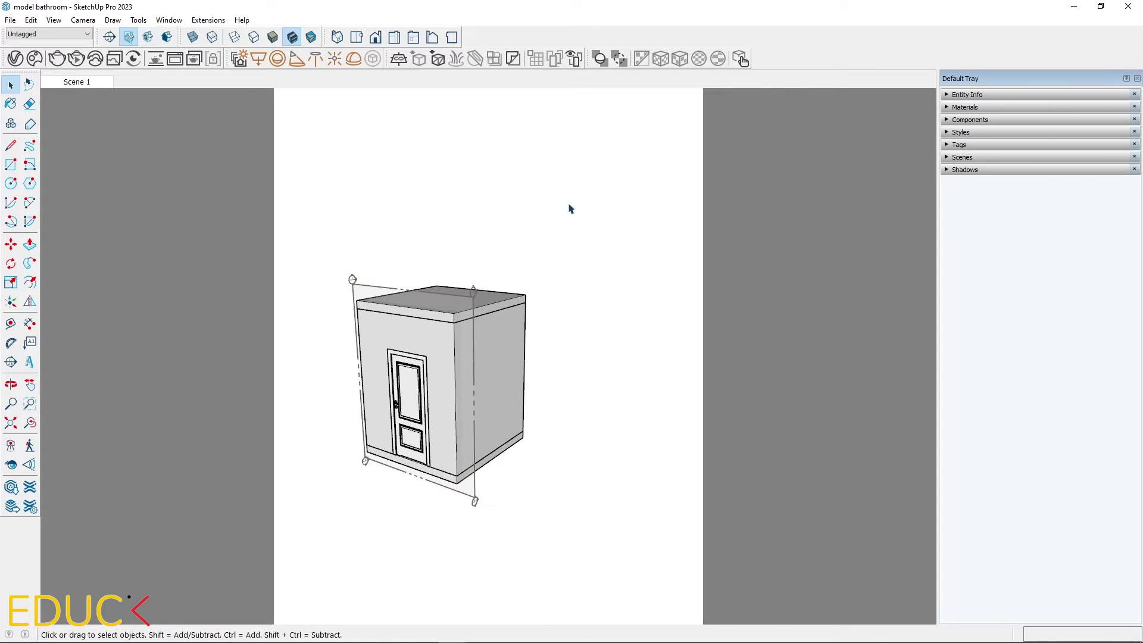
# Step: Group the entire bathroom model together with its section plane
pyautogui.moveTo(566, 204); pyautogui.dragTo(334, 535)
pyautogui.rightClick(424, 360)
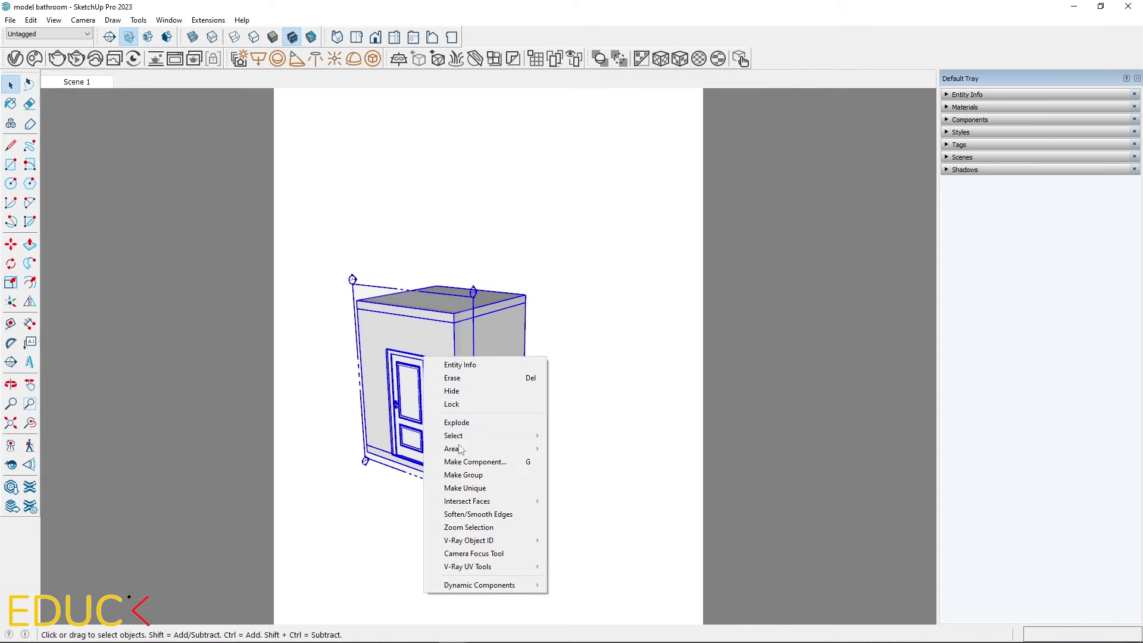
pyautogui.click(464, 472)
pyautogui.click(480, 546)
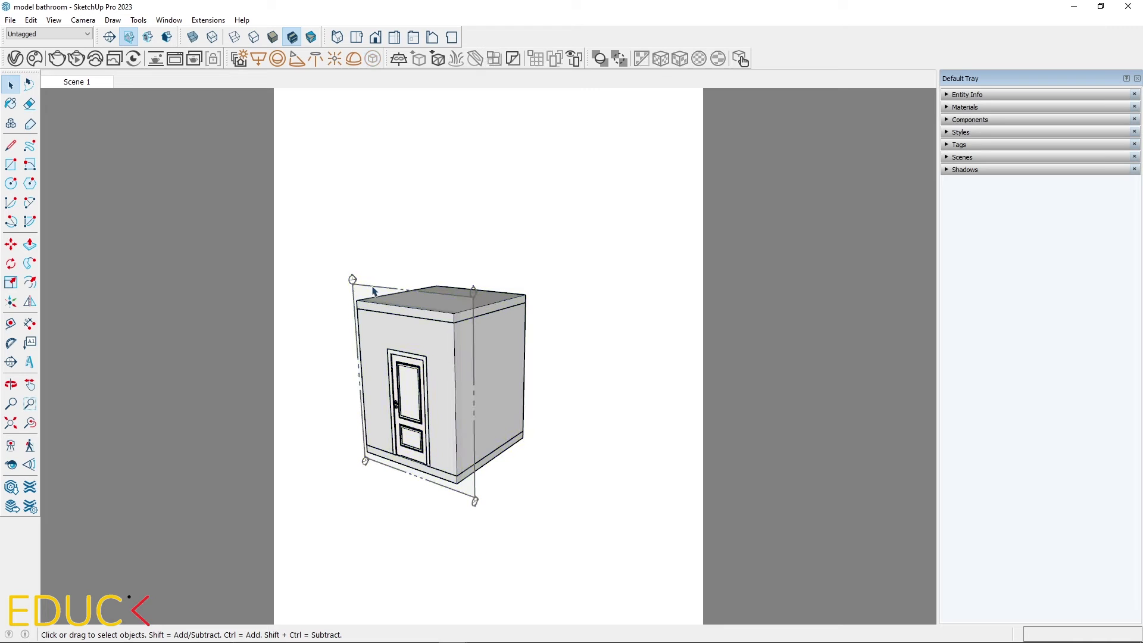
# Step: Activate the section plane inside the new group so it cuts away the door wall, and leave the group
pyautogui.doubleClick(372, 286)
pyautogui.click(372, 287)
pyautogui.click(361, 256)
pyautogui.click(368, 287)
pyautogui.click(365, 284)
pyautogui.click(365, 288)
pyautogui.doubleClick(366, 287)
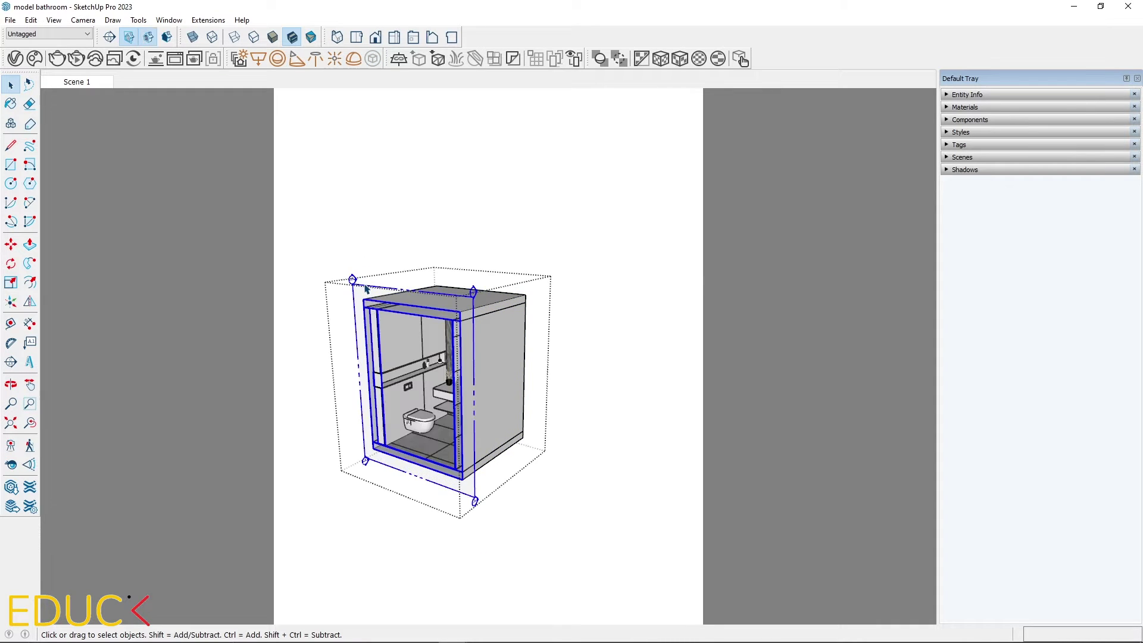
pyautogui.click(366, 241)
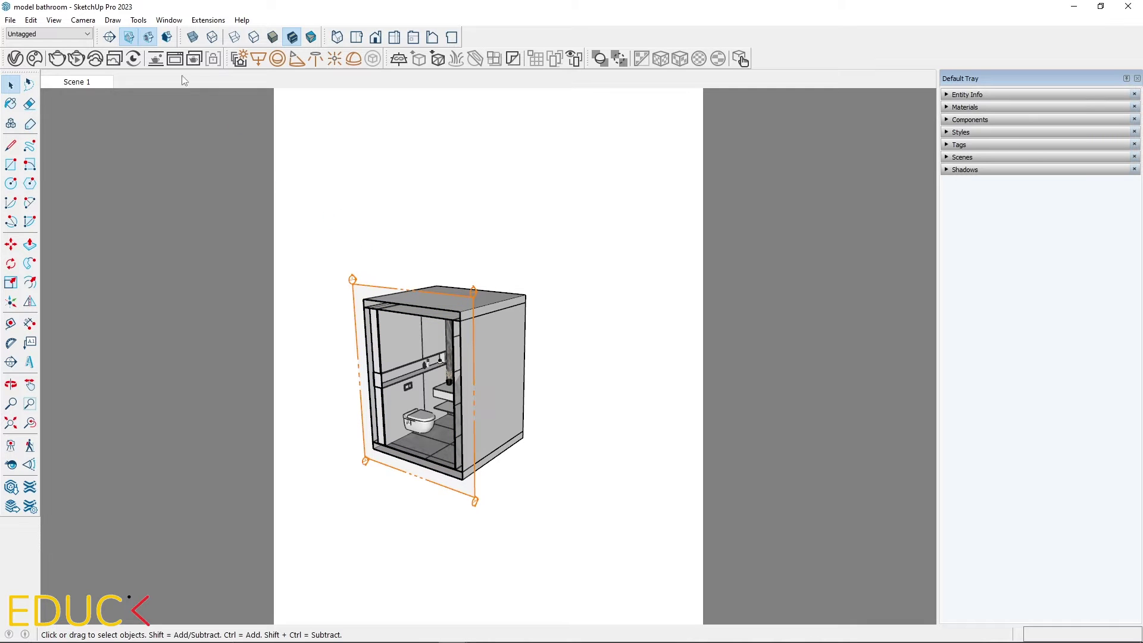
# Step: Add a section plane on the outer side wall of the grouped bathroom, accepting the default name and symbol
pyautogui.click(109, 37)
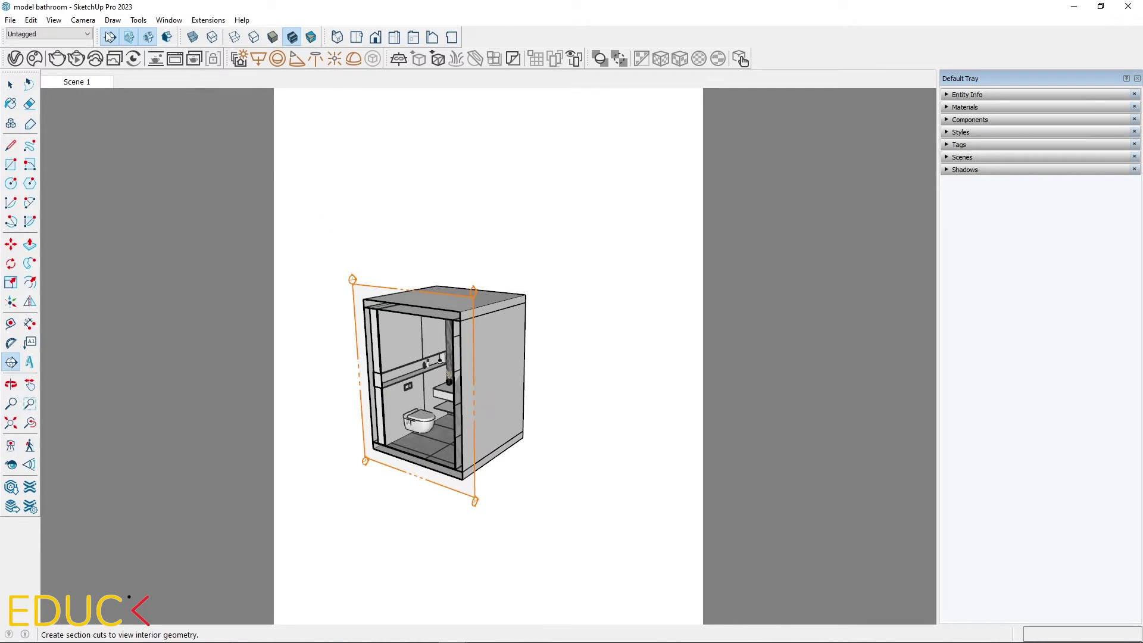
pyautogui.click(504, 367)
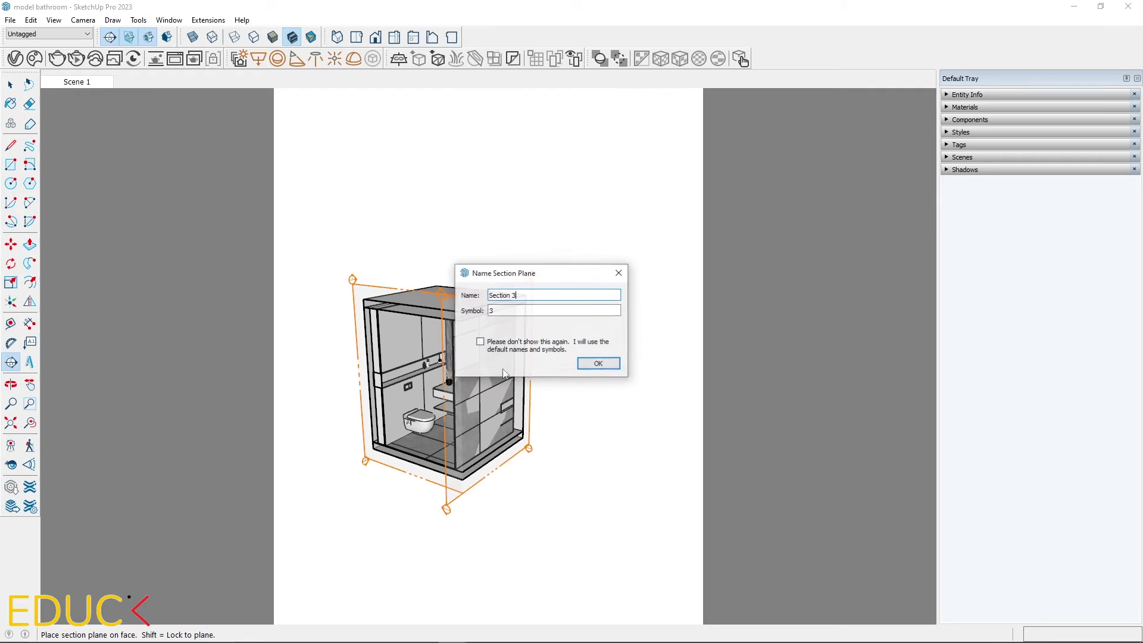
pyautogui.click(597, 365)
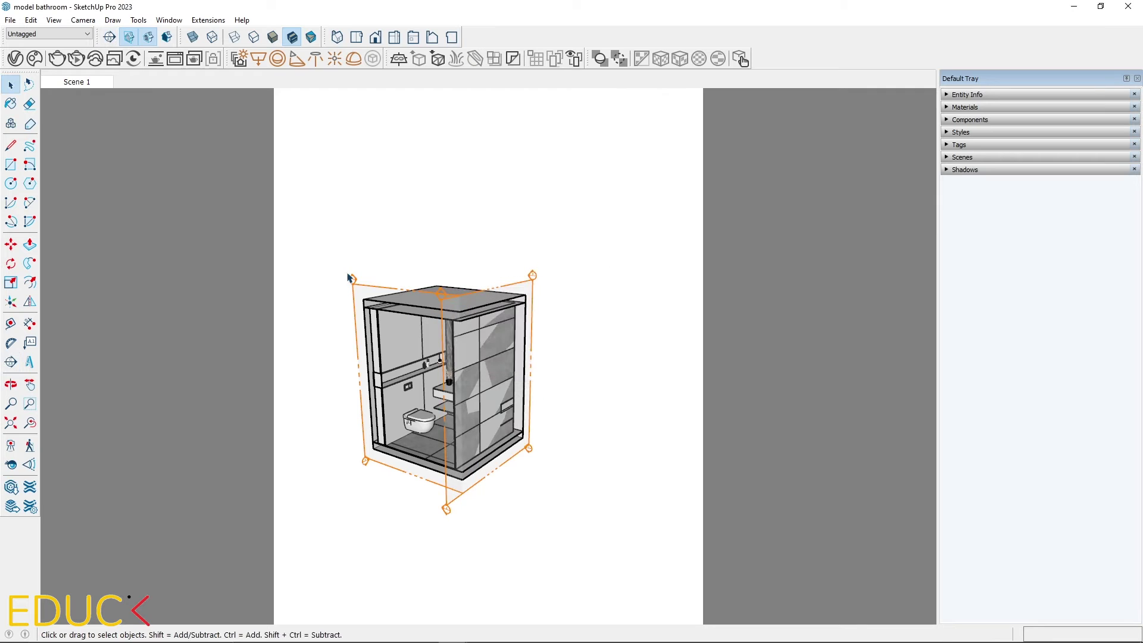
# Step: Move the new section plane inward past the side wall to expose the vanity, and hide the section planes
pyautogui.click(10, 244)
pyautogui.click(576, 502)
pyautogui.click(571, 500)
pyautogui.click(131, 39)
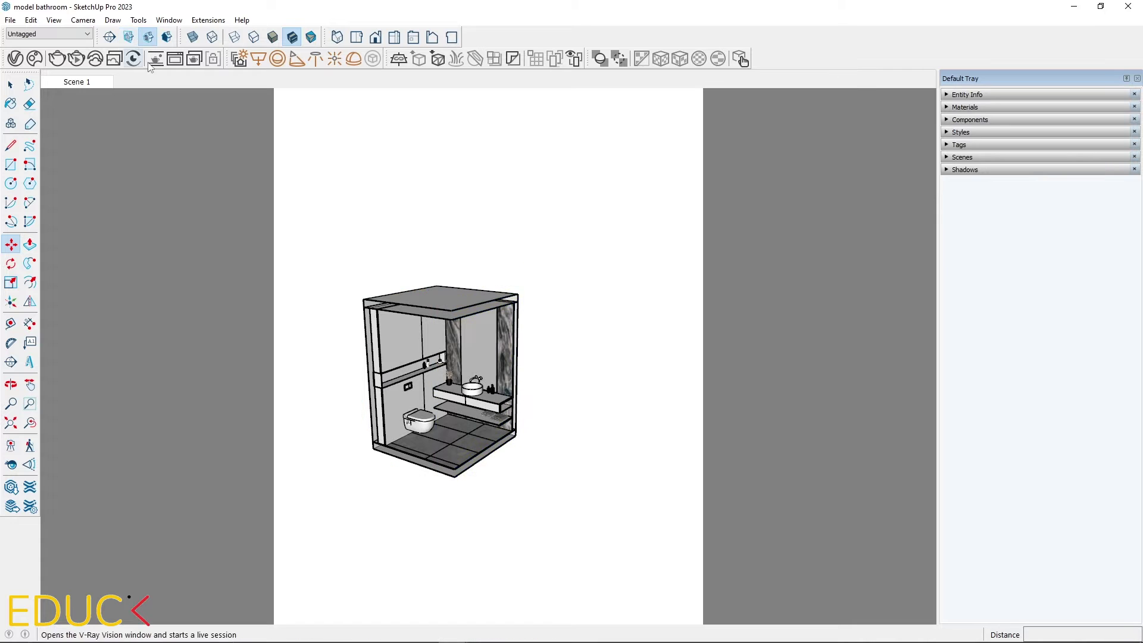
# Step: Frame the toilet and vanity at an angle in Two-Point Perspective and add the view as a new scene
pyautogui.scroll(3, 459, 380)
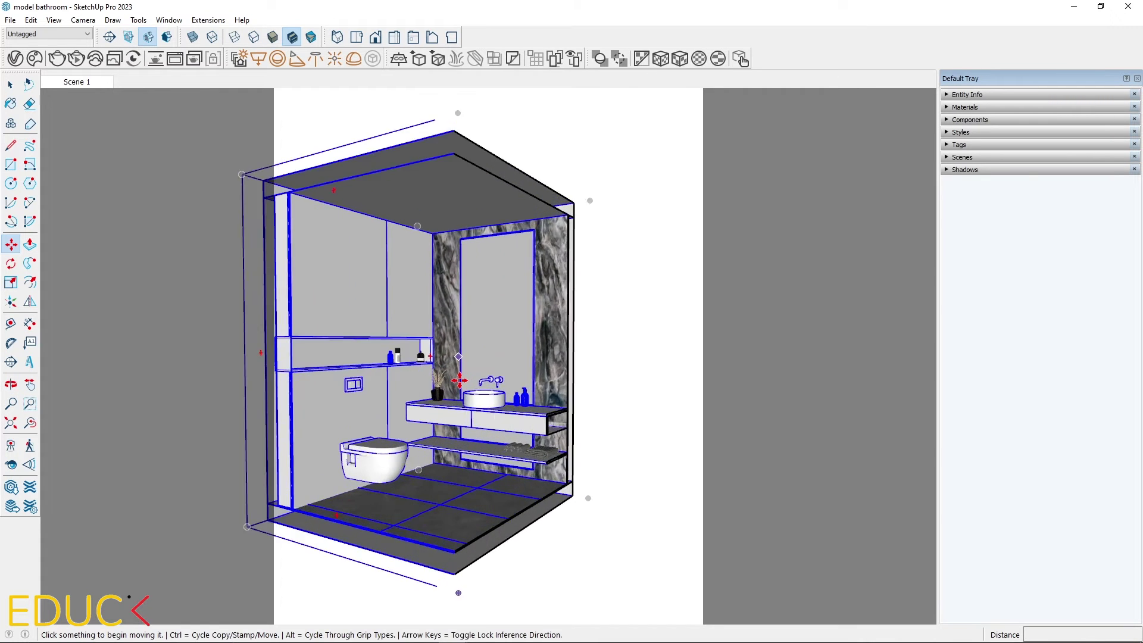
pyautogui.press('space')
pyautogui.scroll(4, 460, 380)
pyautogui.click(80, 21)
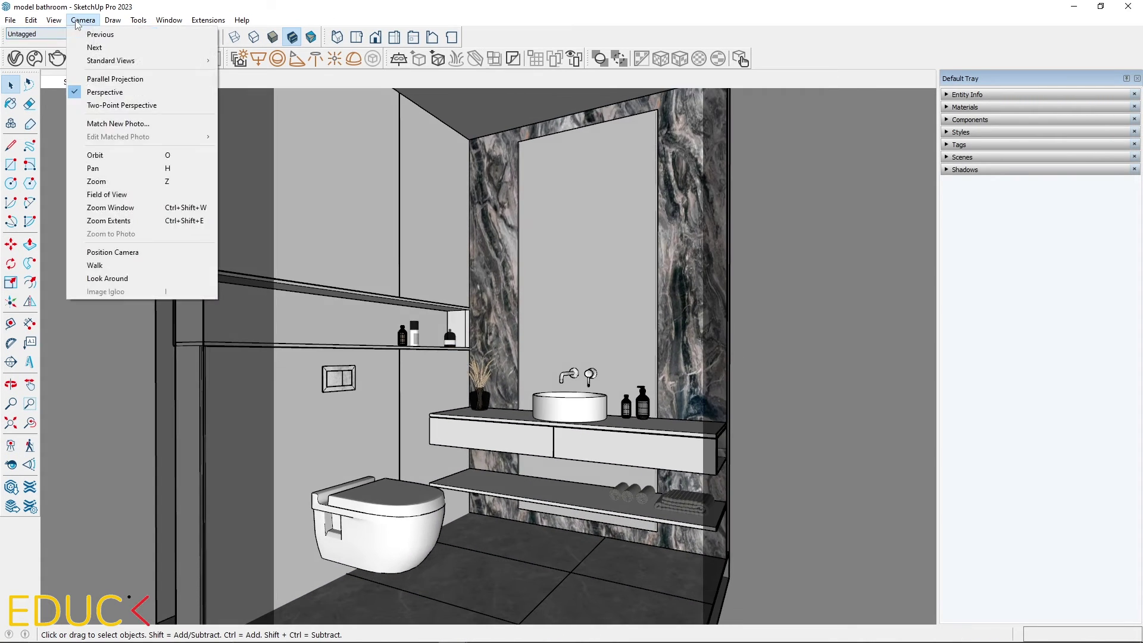
pyautogui.click(88, 194)
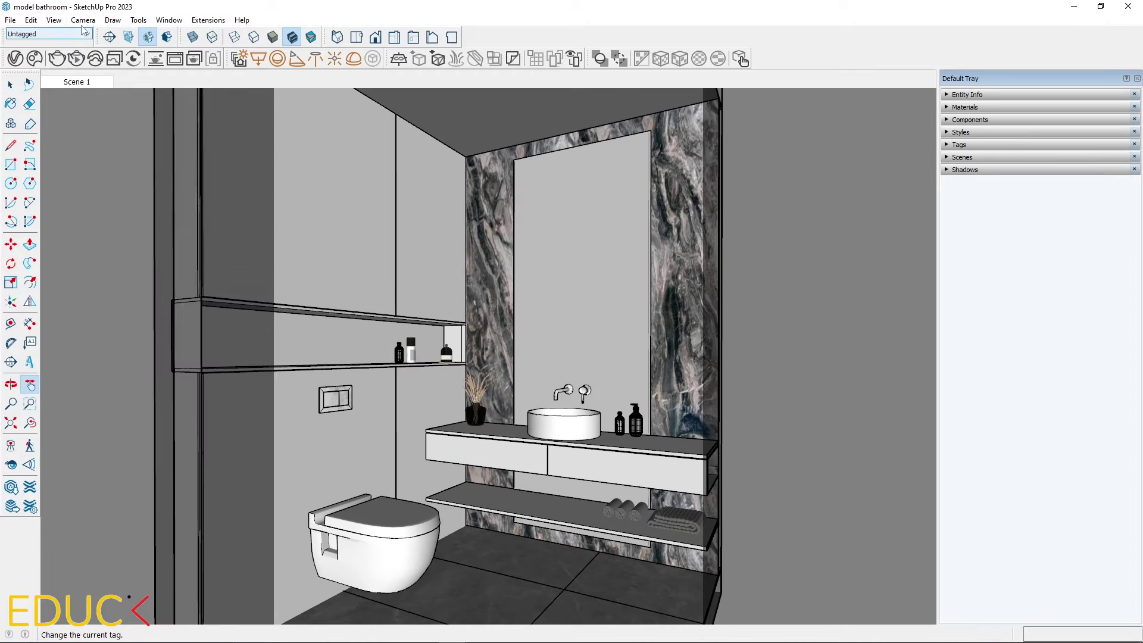
pyautogui.click(82, 20)
pyautogui.click(99, 108)
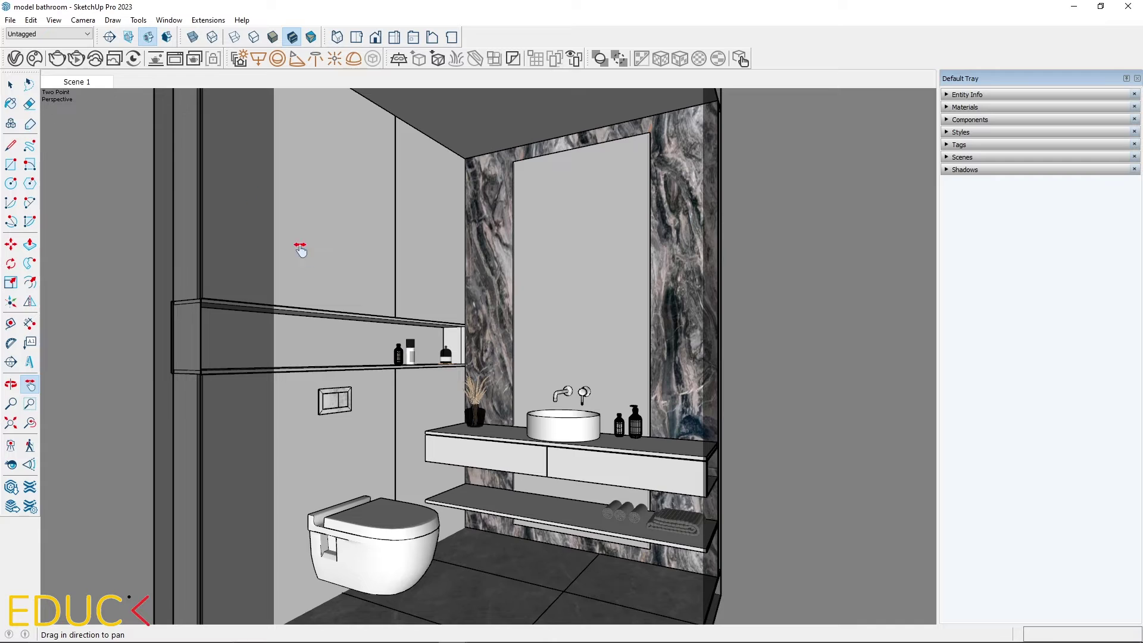
pyautogui.rightClick(75, 84)
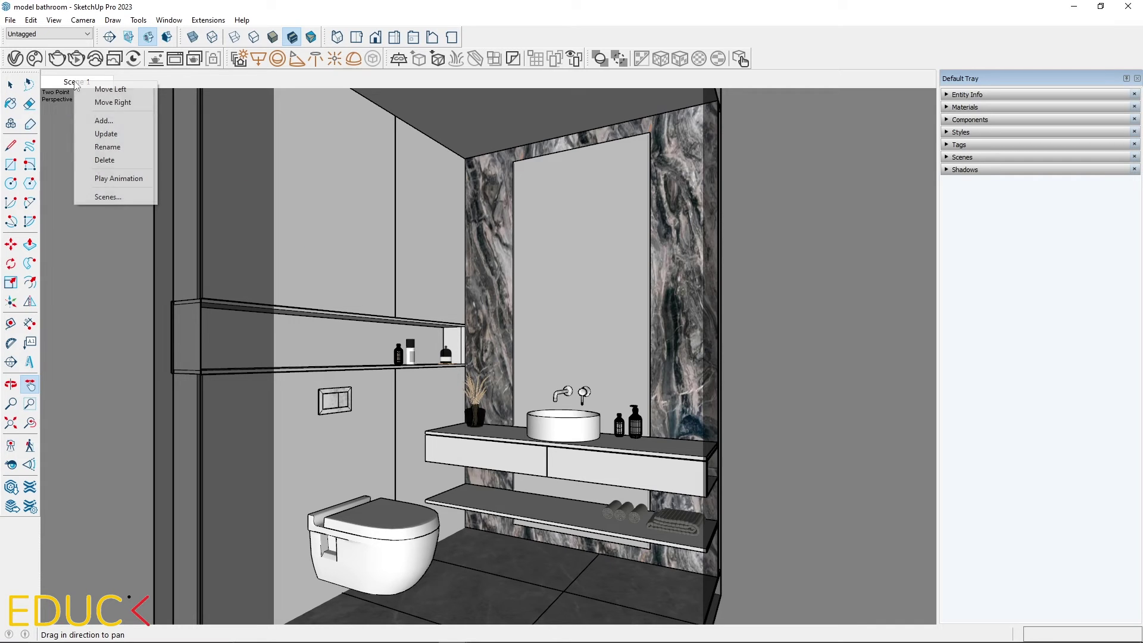
pyautogui.click(99, 121)
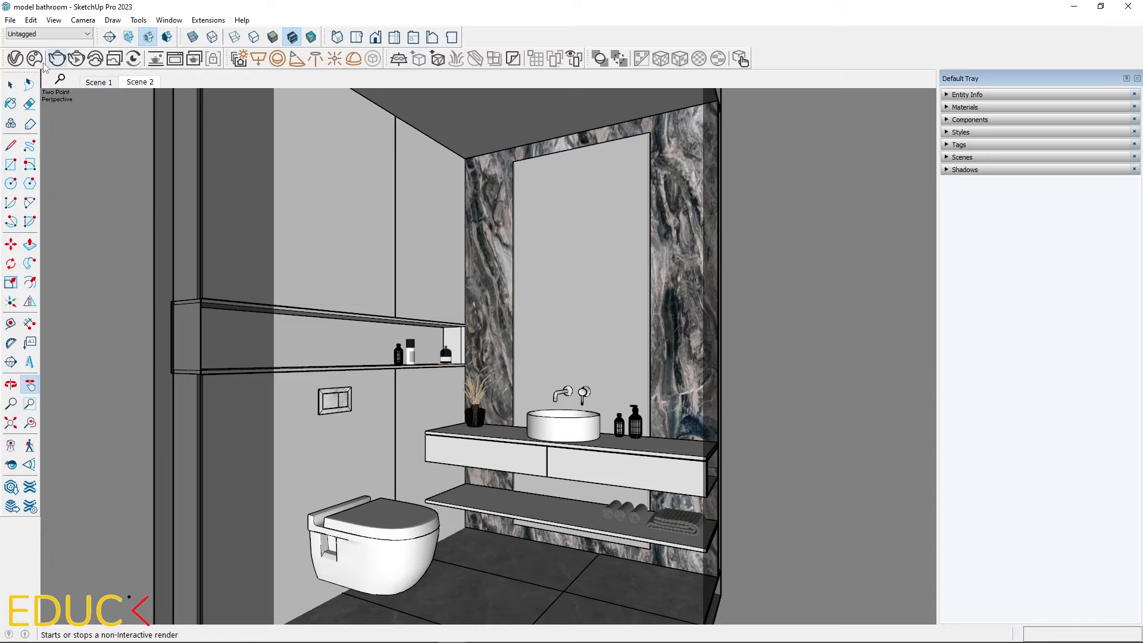
# Step: Turn off Affect Light and enable Camera Rays Only for the SectionPlane#1 clipper in the V-Ray Asset Editor, and start a render
pyautogui.click(15, 58)
pyautogui.click(691, 105)
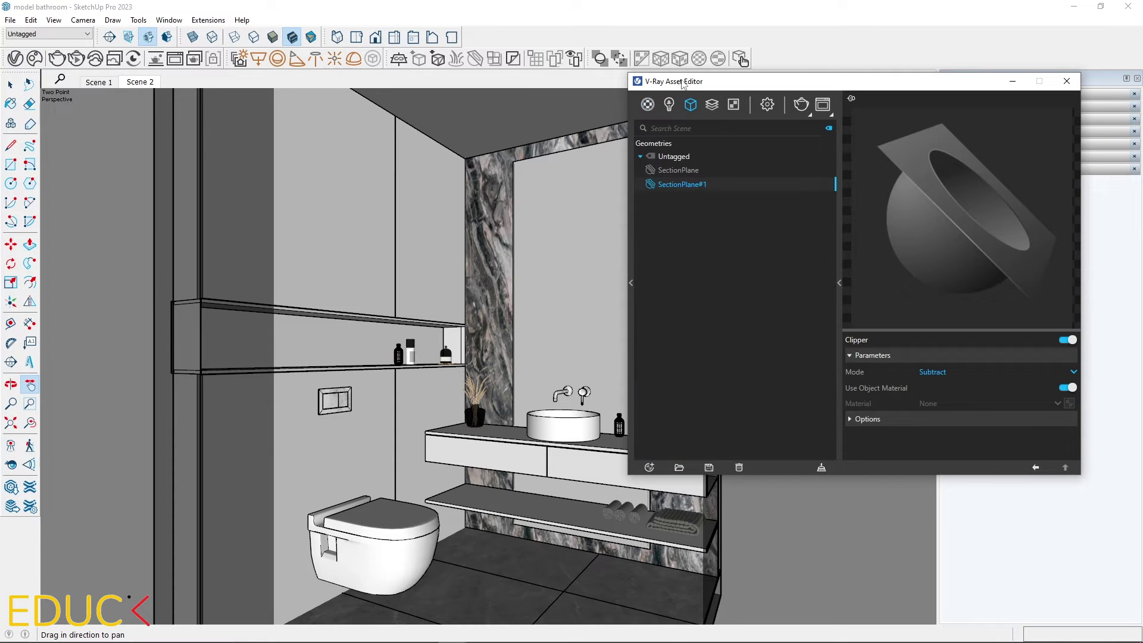
pyautogui.moveTo(677, 87); pyautogui.dragTo(472, 91)
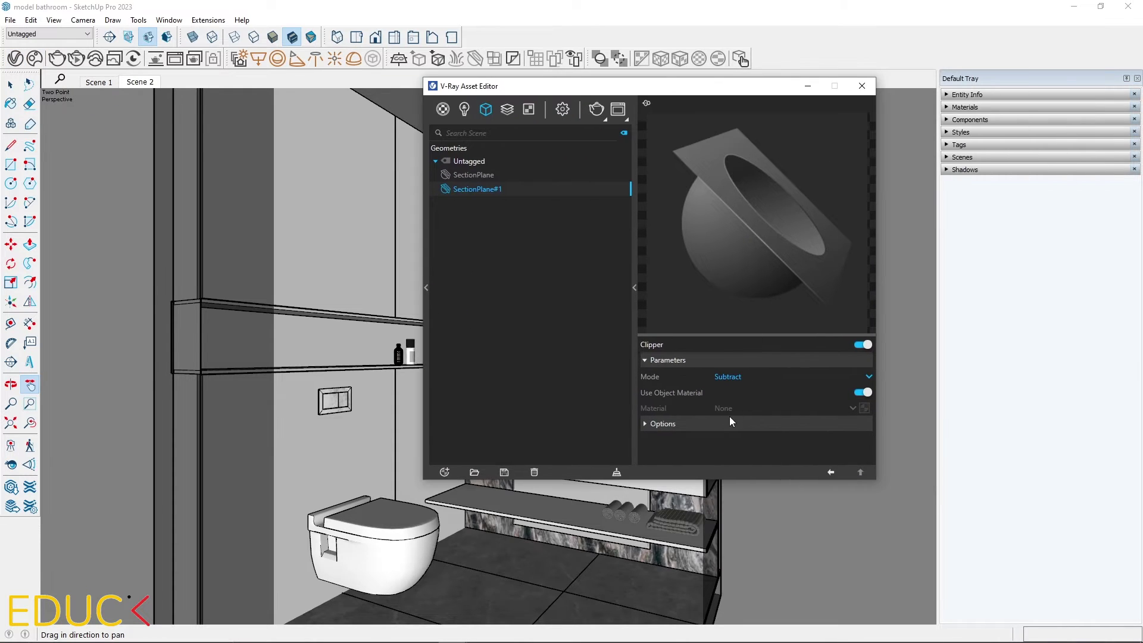
pyautogui.click(700, 423)
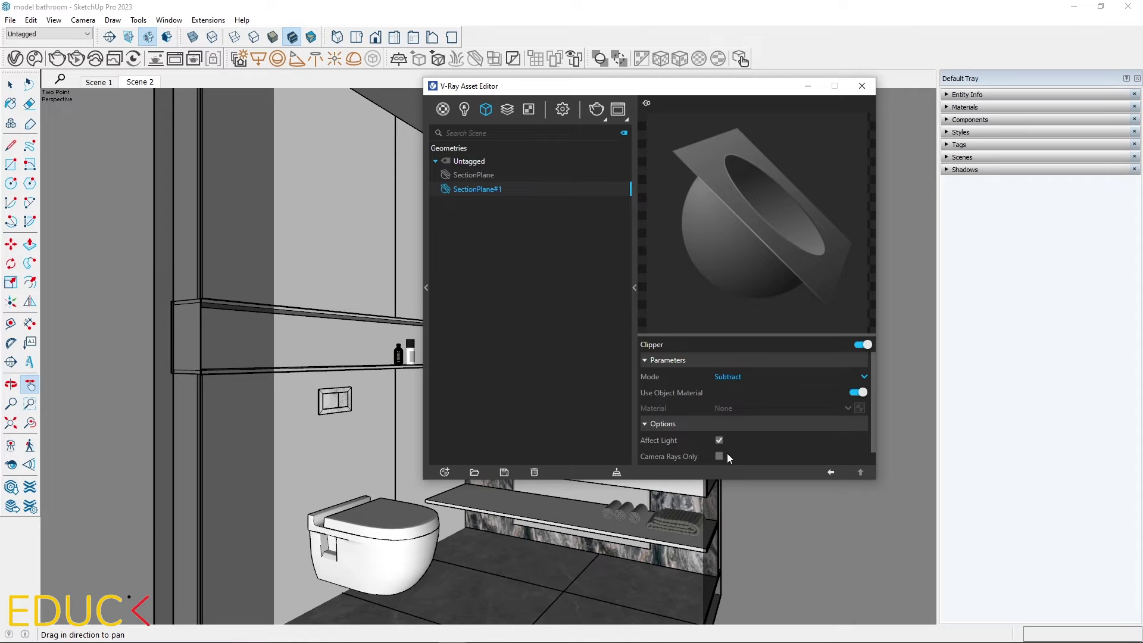
pyautogui.scroll(-1, 720, 445)
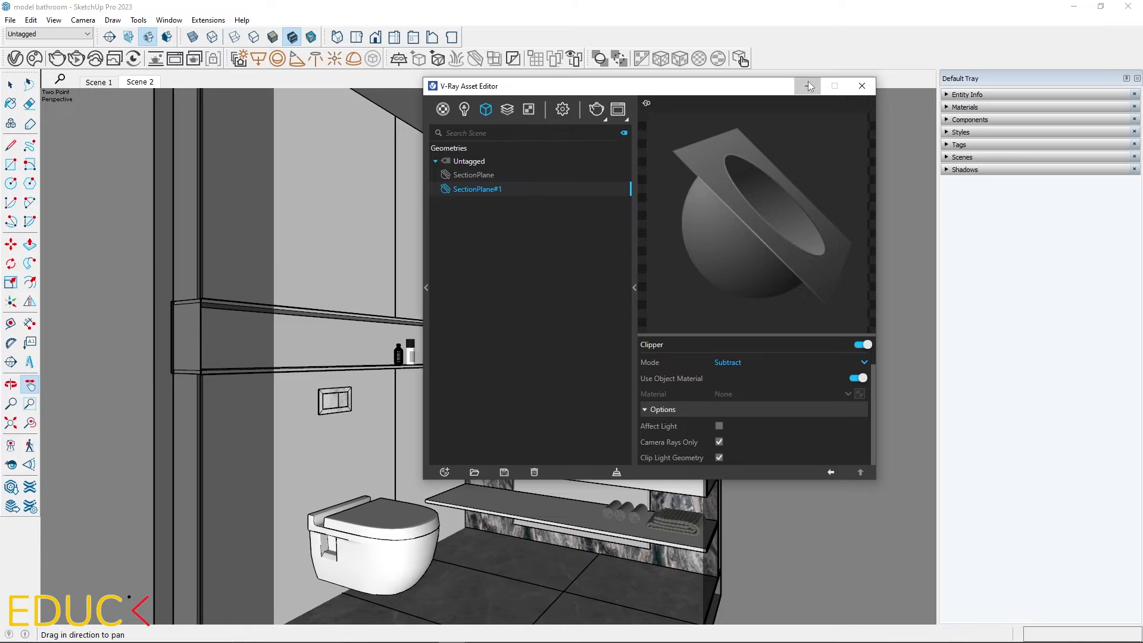
pyautogui.click(861, 85)
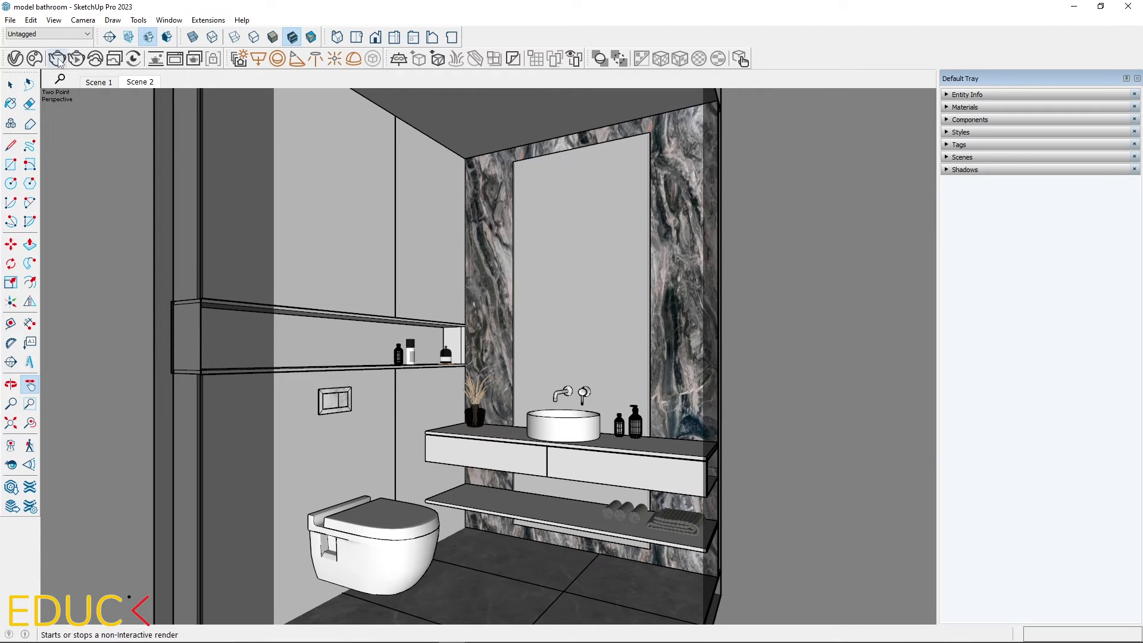
pyautogui.click(57, 59)
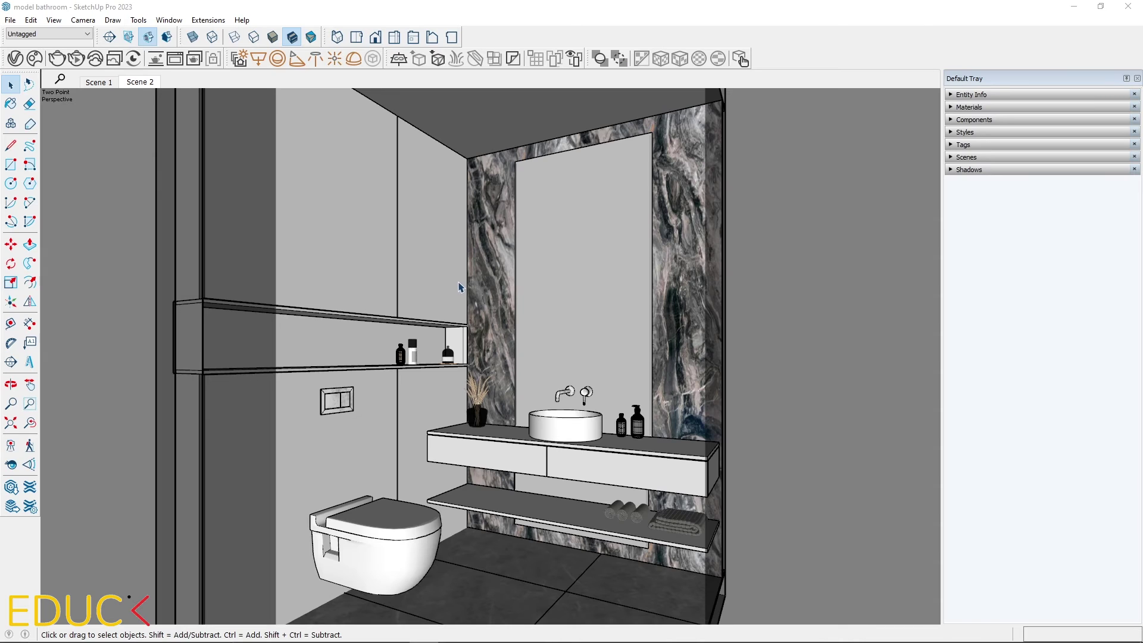
# Step: View the room from above outside, turn off the section cuts, and display both section planes
pyautogui.moveTo(462, 285); pyautogui.dragTo(459, 362, button='middle')
pyautogui.scroll(-6, 458, 361)
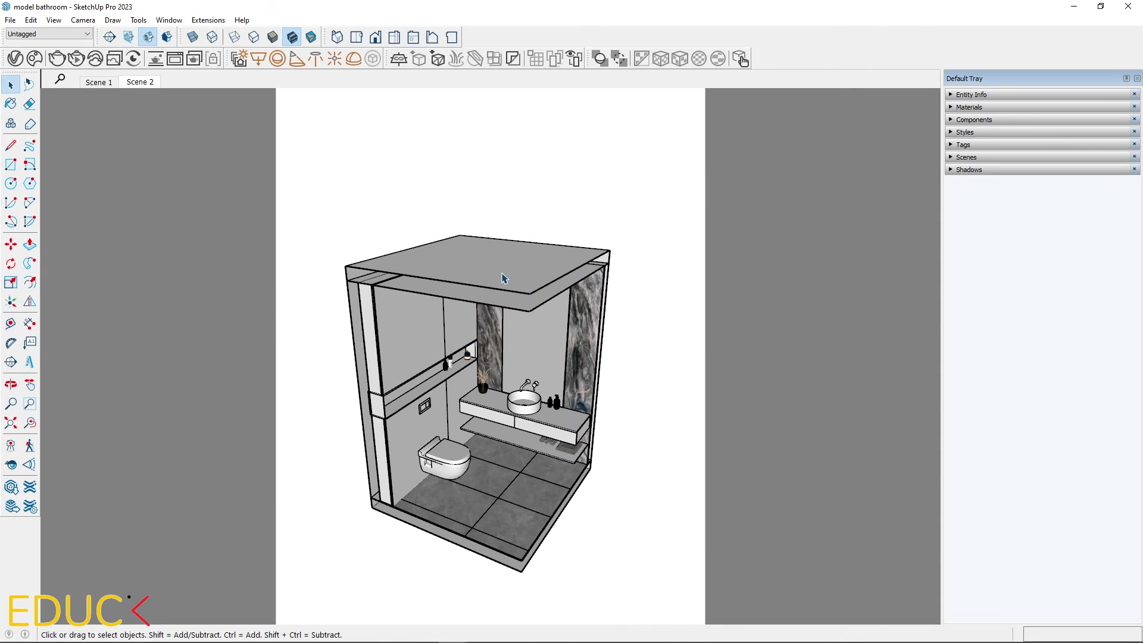
pyautogui.click(148, 37)
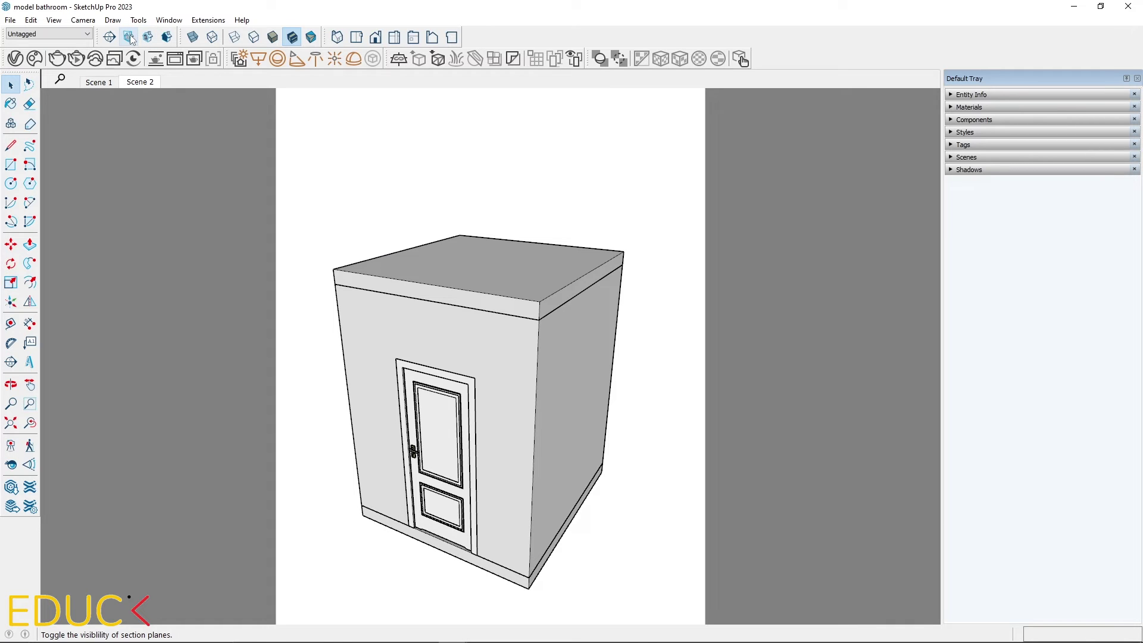
pyautogui.click(129, 38)
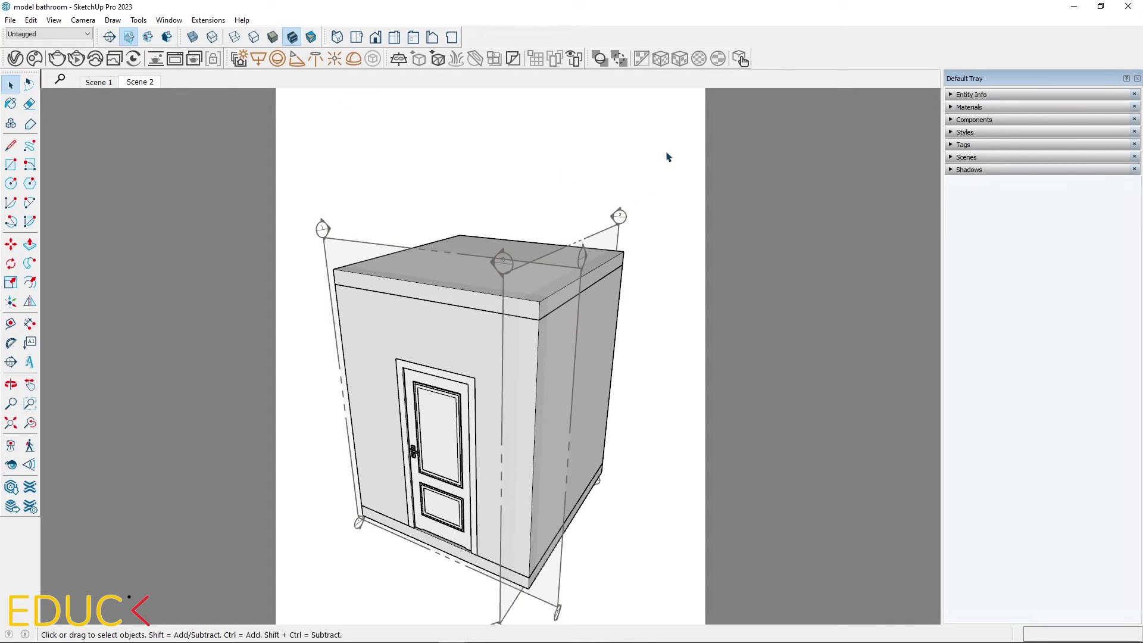
# Step: Group the whole bathroom again, including both section planes
pyautogui.moveTo(668, 154); pyautogui.dragTo(301, 573)
pyautogui.rightClick(460, 310)
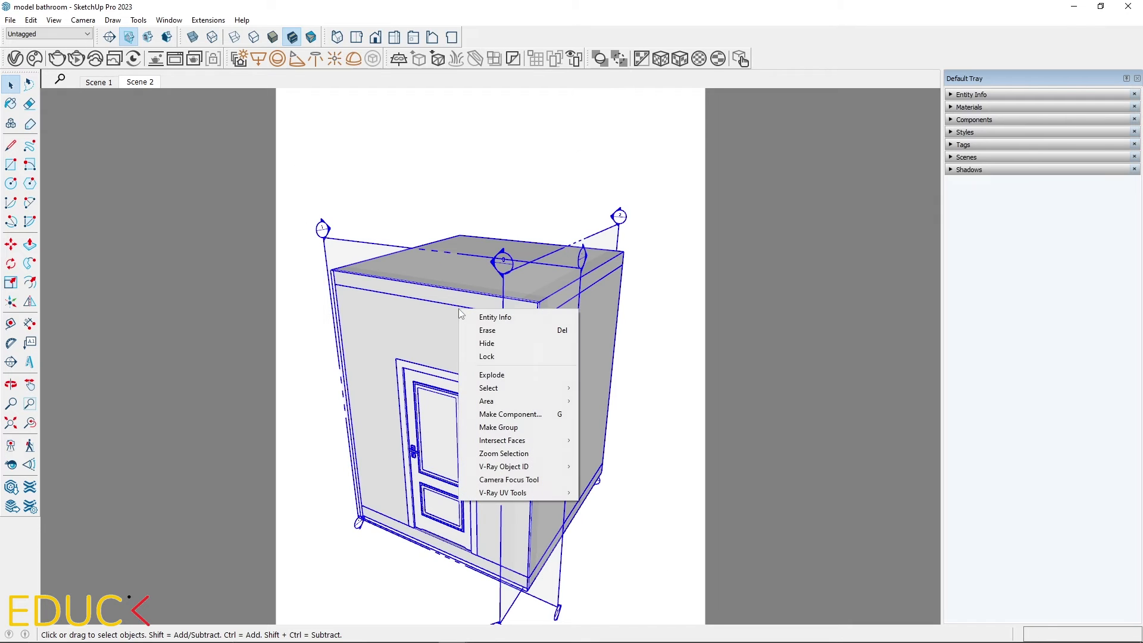
pyautogui.click(494, 426)
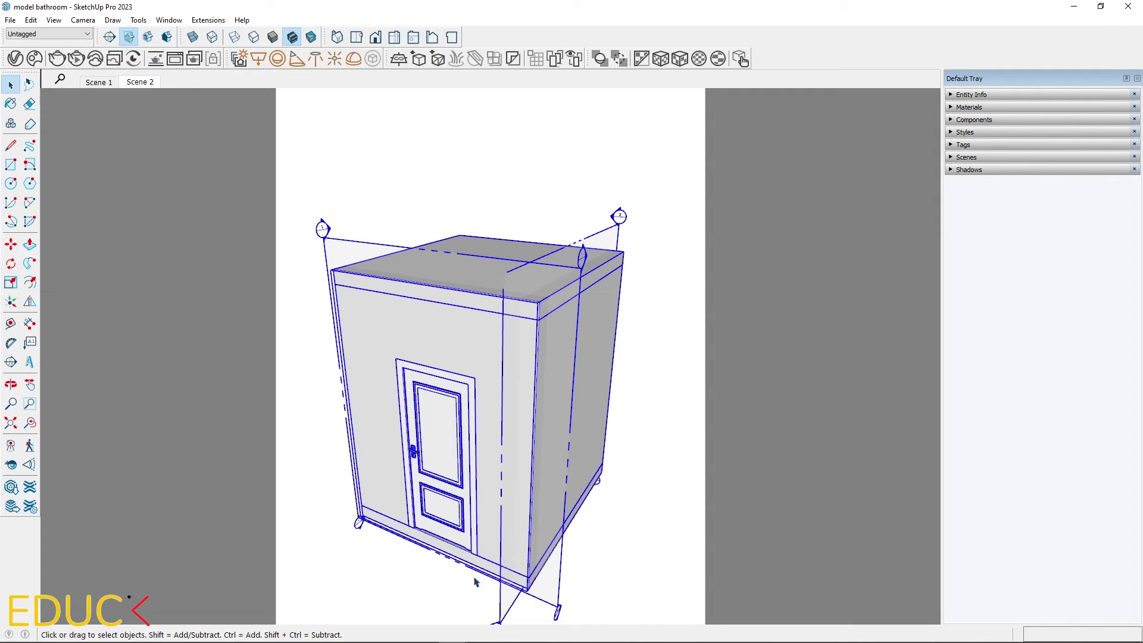
# Step: Open the outer group and activate the side-wall section plane inside it
pyautogui.doubleClick(594, 272)
pyautogui.press('Escape')
pyautogui.doubleClick(593, 235)
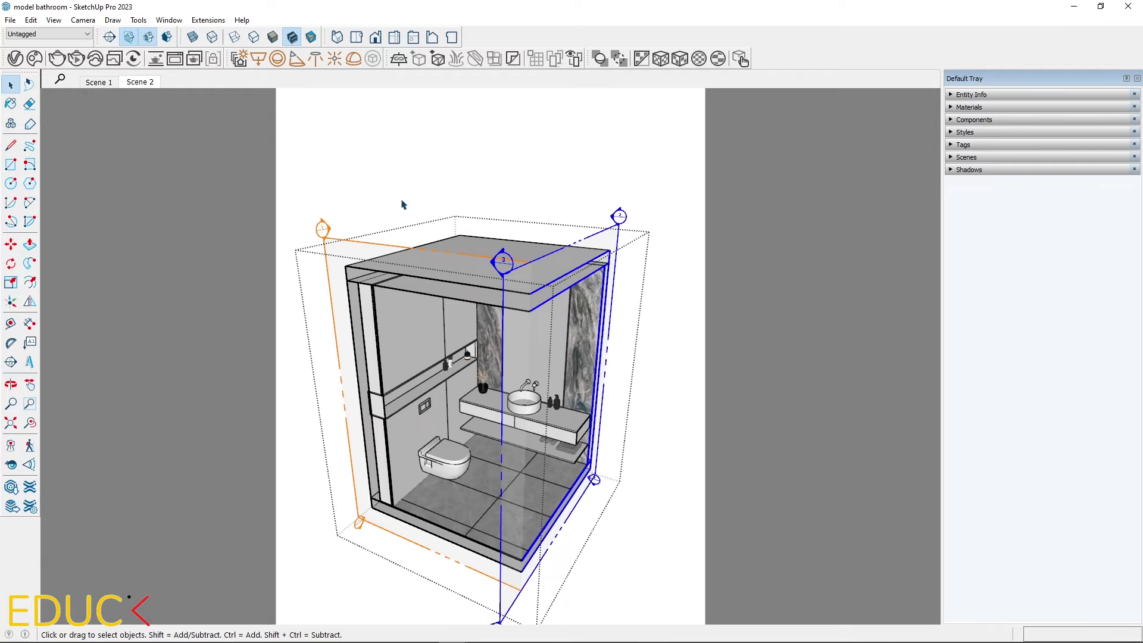
# Step: Place a horizontal section plane on top of the grouped bathroom and name it Section 4 with symbol 4
pyautogui.click(413, 141)
pyautogui.click(110, 37)
pyautogui.click(480, 245)
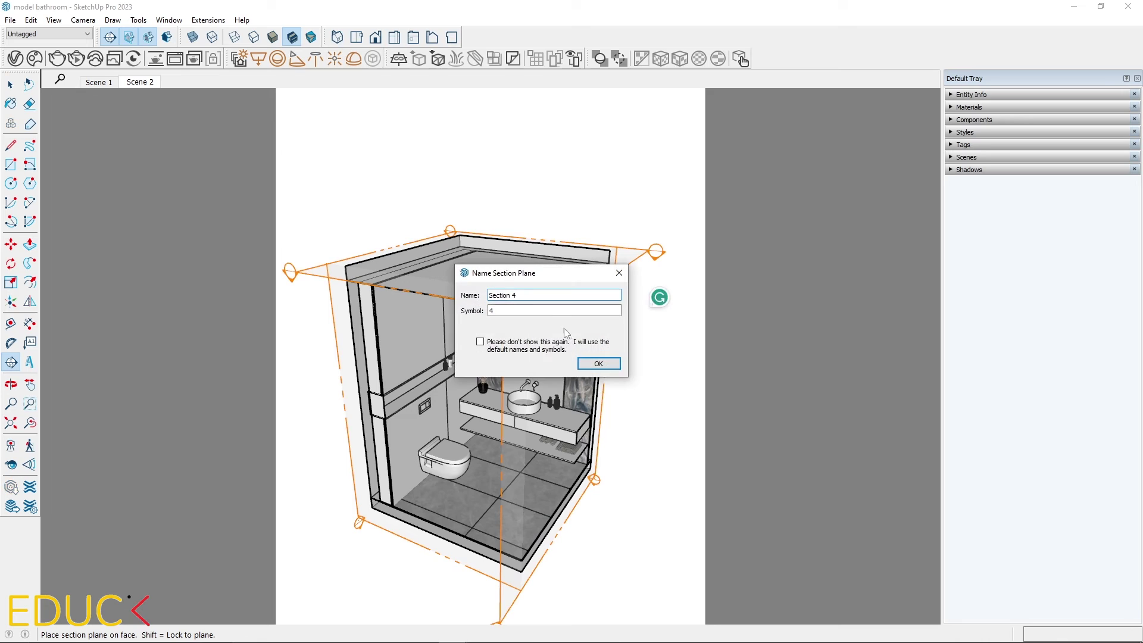
pyautogui.click(588, 363)
# Step: Move the horizontal section plane down about 186 mm to cut away the ceiling, and hide the section planes
pyautogui.press('m')
pyautogui.click(319, 301)
pyautogui.click(316, 434)
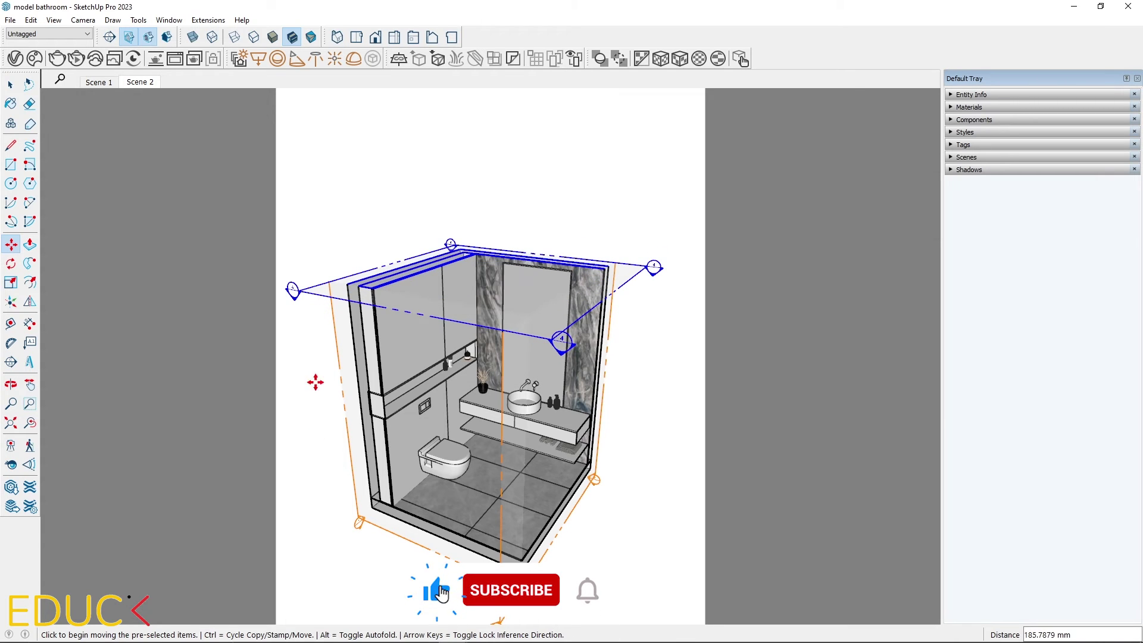
pyautogui.click(128, 37)
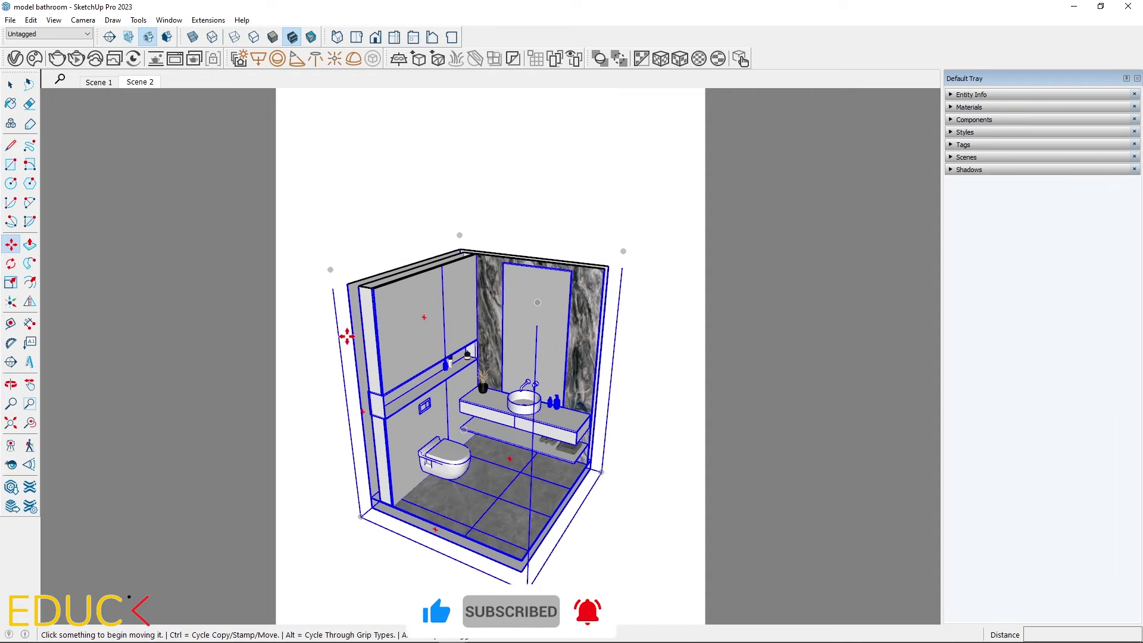
pyautogui.click(30, 384)
pyautogui.moveTo(71, 375); pyautogui.dragTo(177, 367)
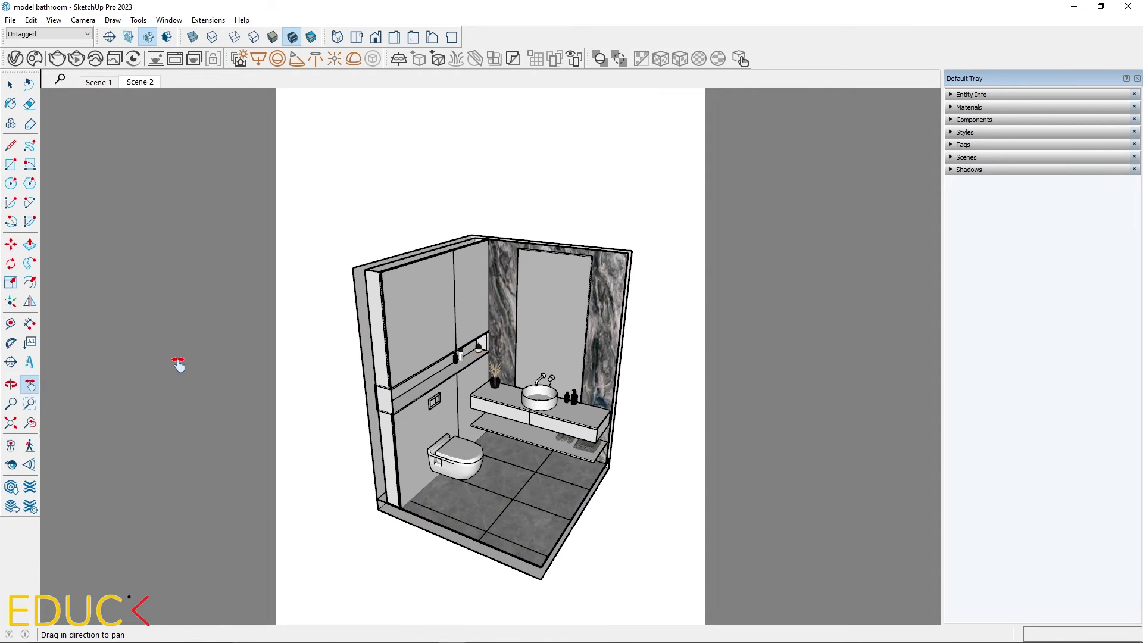
# Step: Add a V-Ray dome light outside the bathroom with its texture disabled, an intensity of 100 and Invisible enabled
pyautogui.click(356, 63)
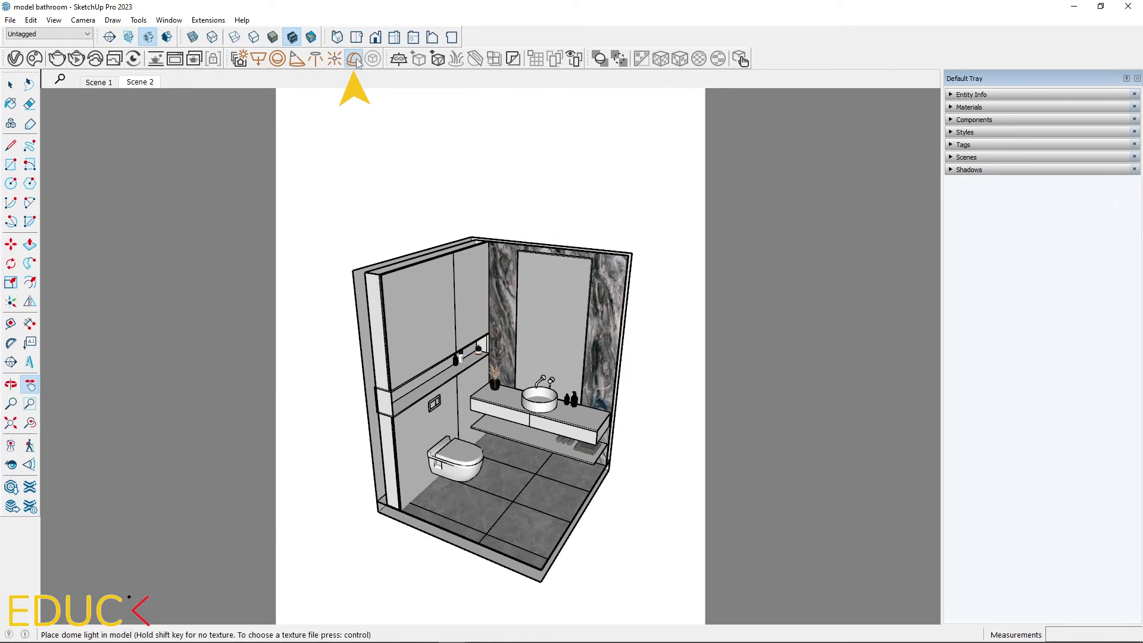
pyautogui.click(308, 499)
pyautogui.click(239, 59)
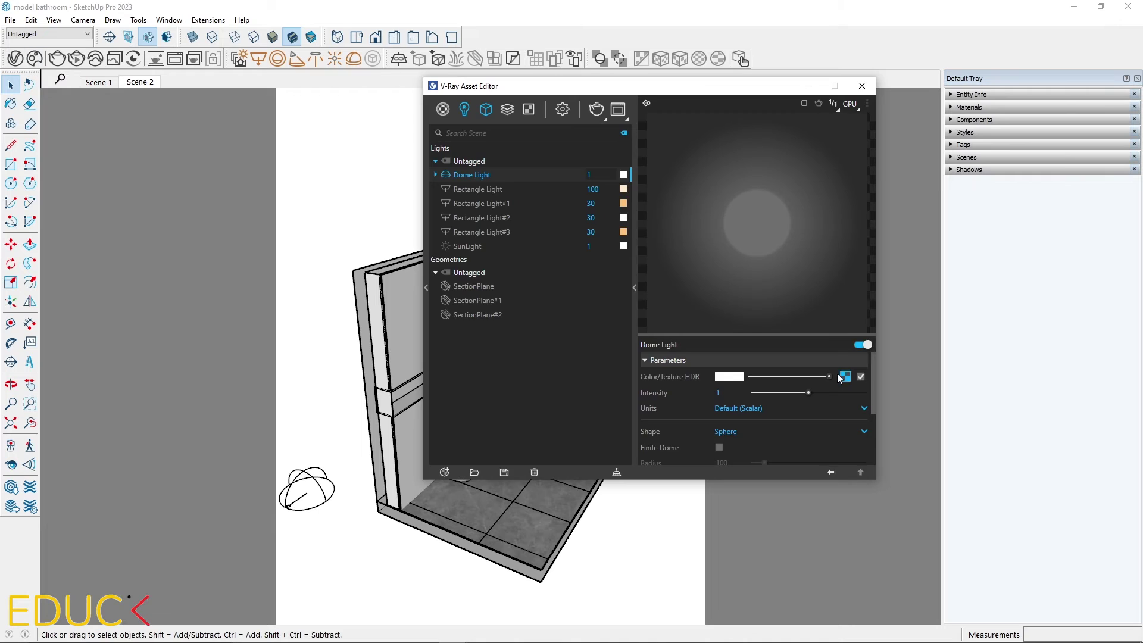
pyautogui.click(867, 376)
pyautogui.doubleClick(129, 145)
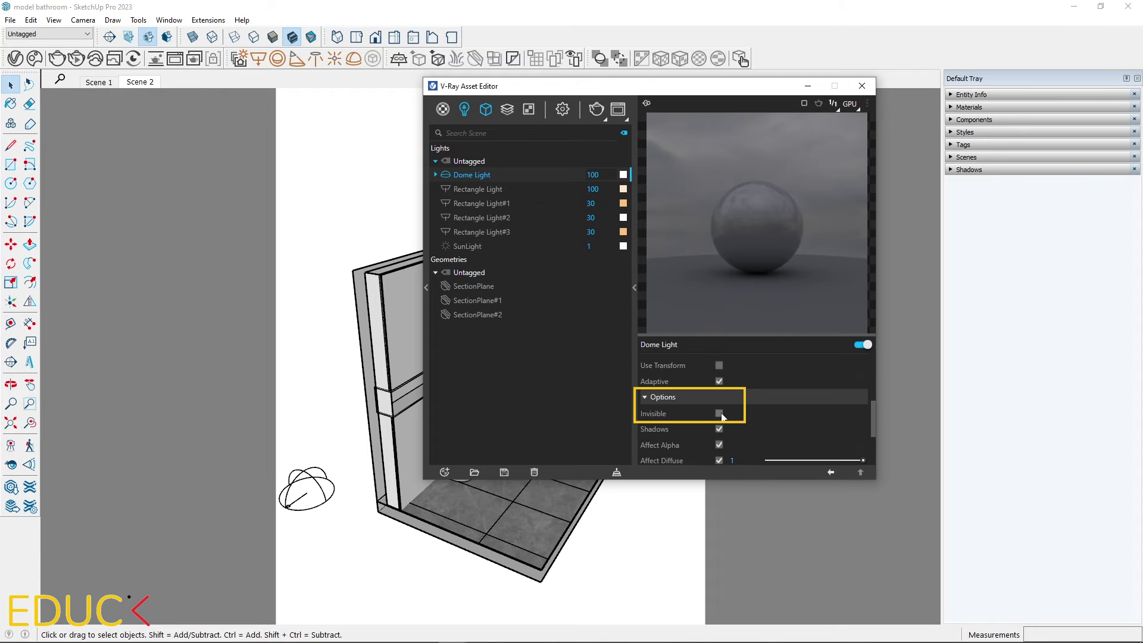
pyautogui.click(720, 414)
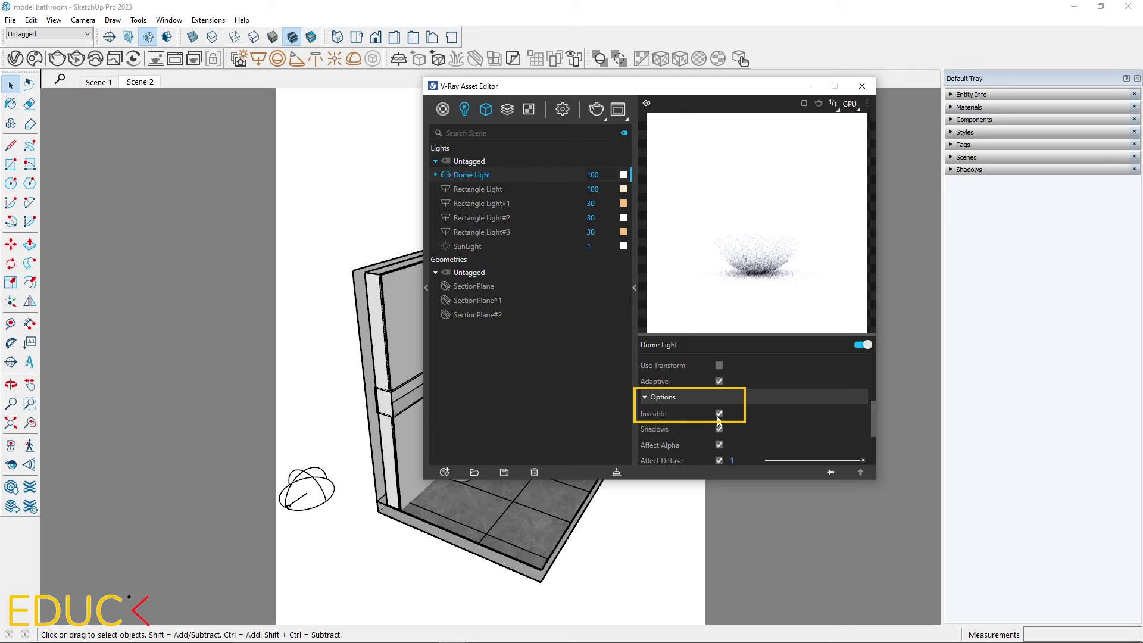
# Step: Clear the texture of the V-Ray environment background and make it plain white with an intensity of 100
pyautogui.click(561, 109)
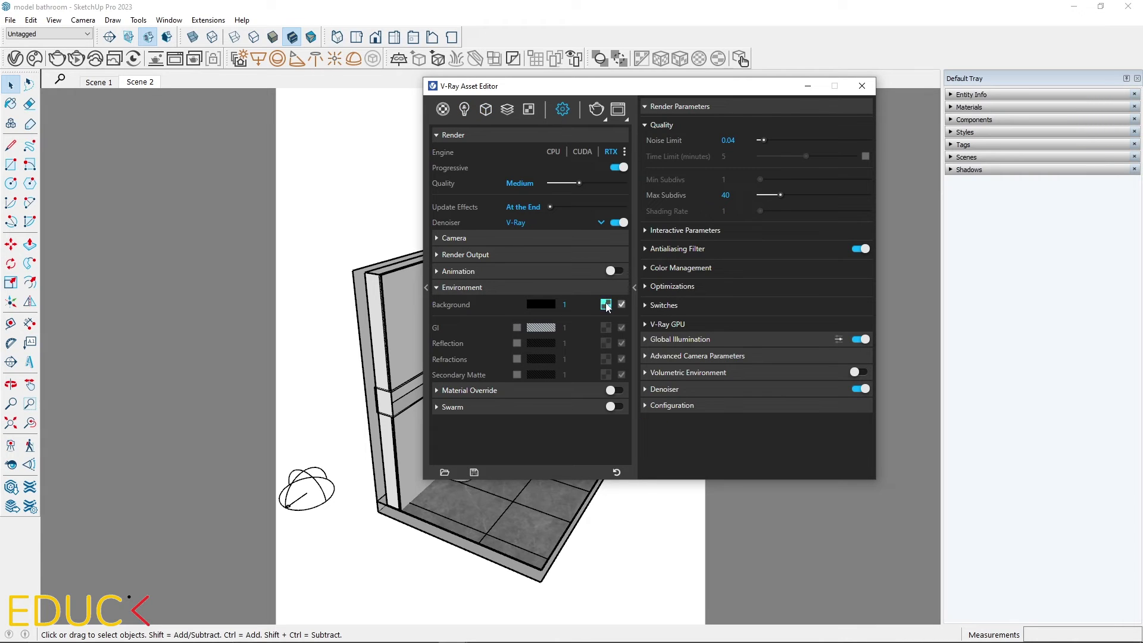
pyautogui.rightClick(606, 306)
pyautogui.click(618, 344)
pyautogui.click(548, 305)
pyautogui.moveTo(494, 310); pyautogui.dragTo(427, 220)
pyautogui.click(751, 223)
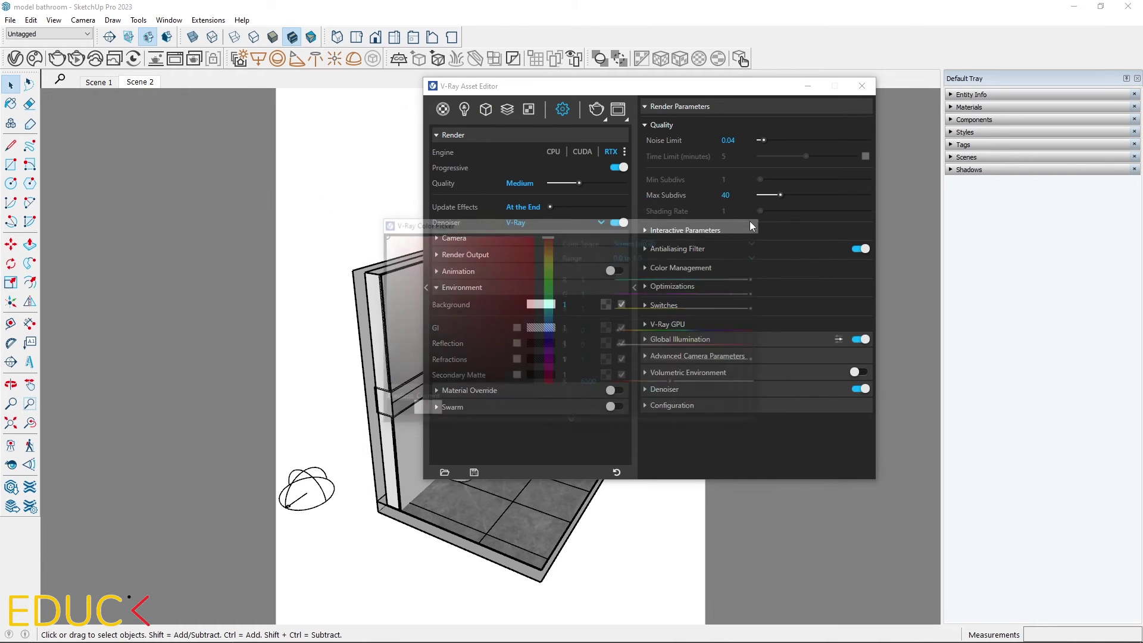
pyautogui.click(573, 305)
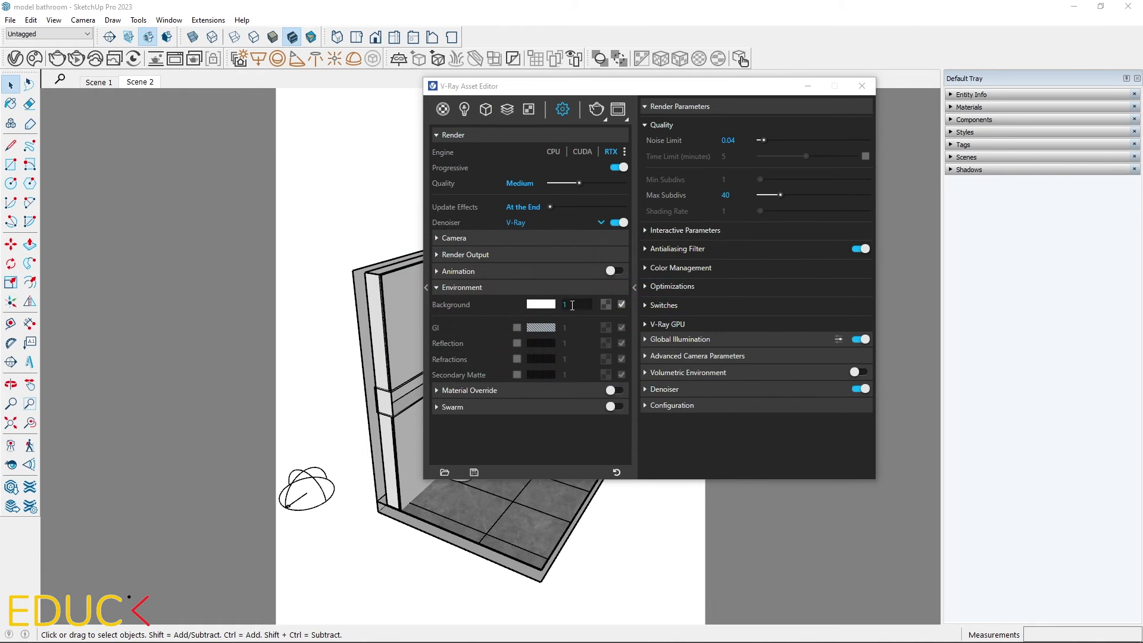
pyautogui.click(505, 299)
# Step: Check the Light Mix render element's grouping and where further V-Ray render elements can be added
pyautogui.click(485, 109)
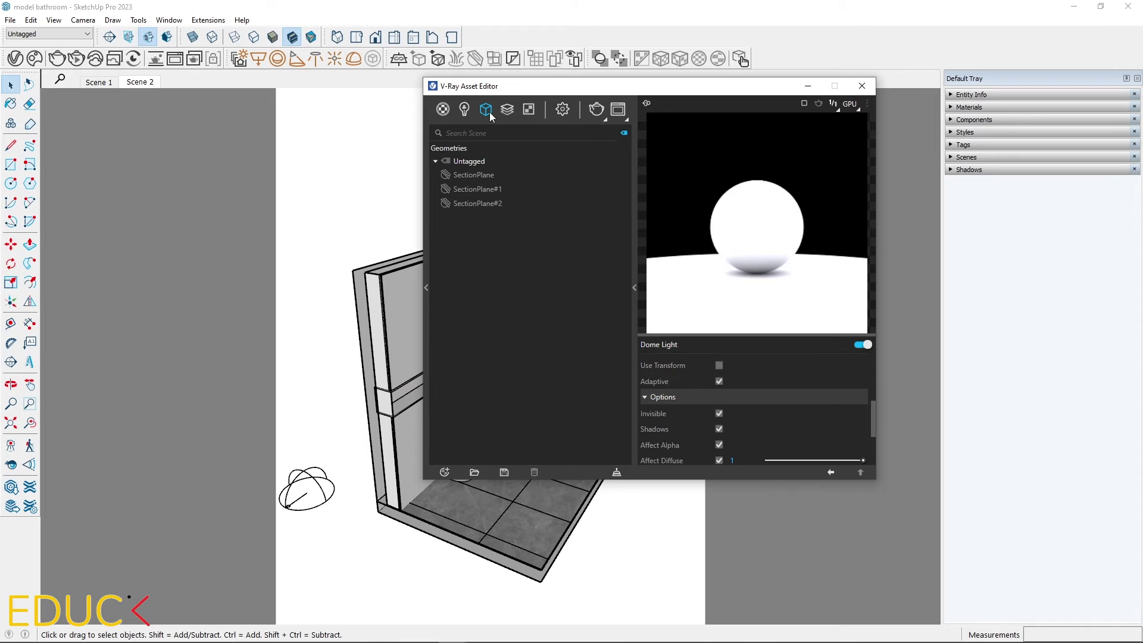
pyautogui.click(507, 111)
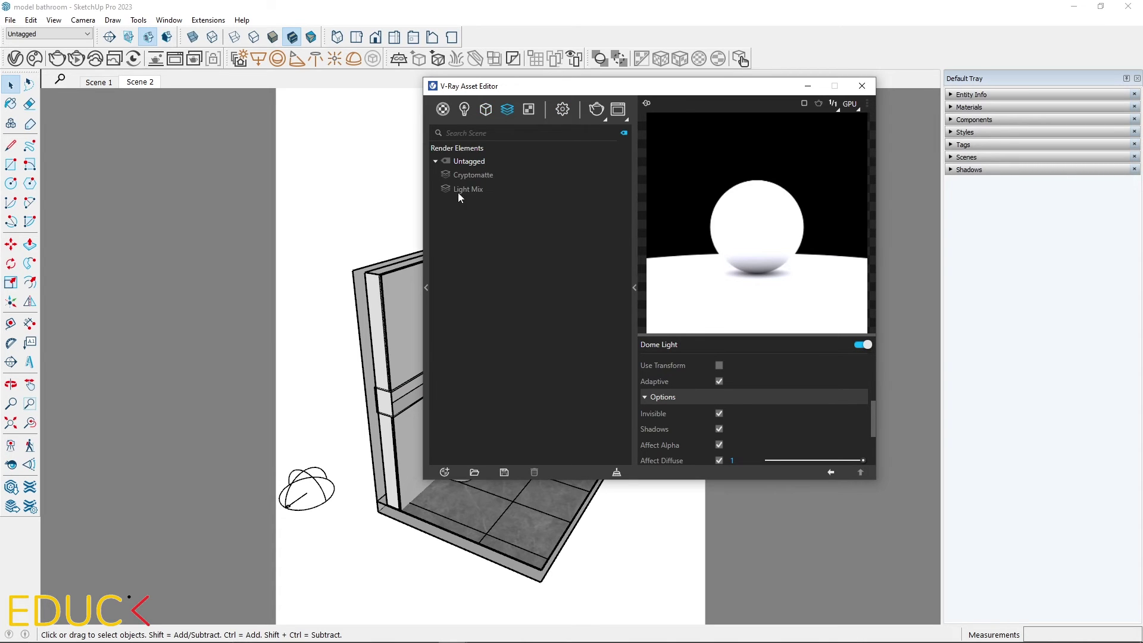
pyautogui.click(480, 189)
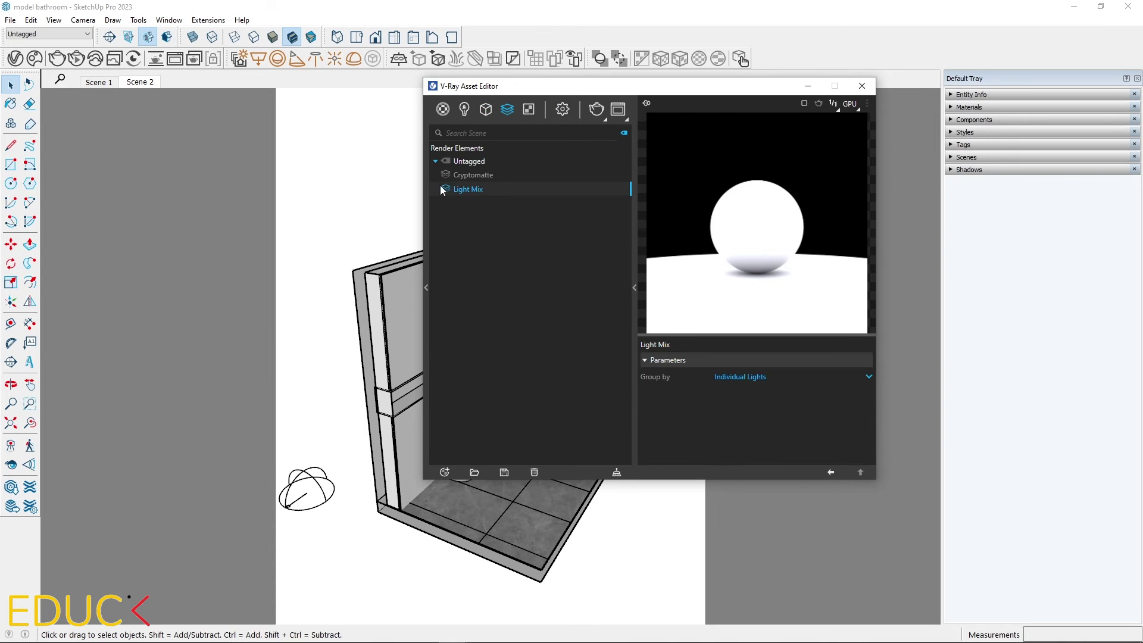
pyautogui.click(444, 472)
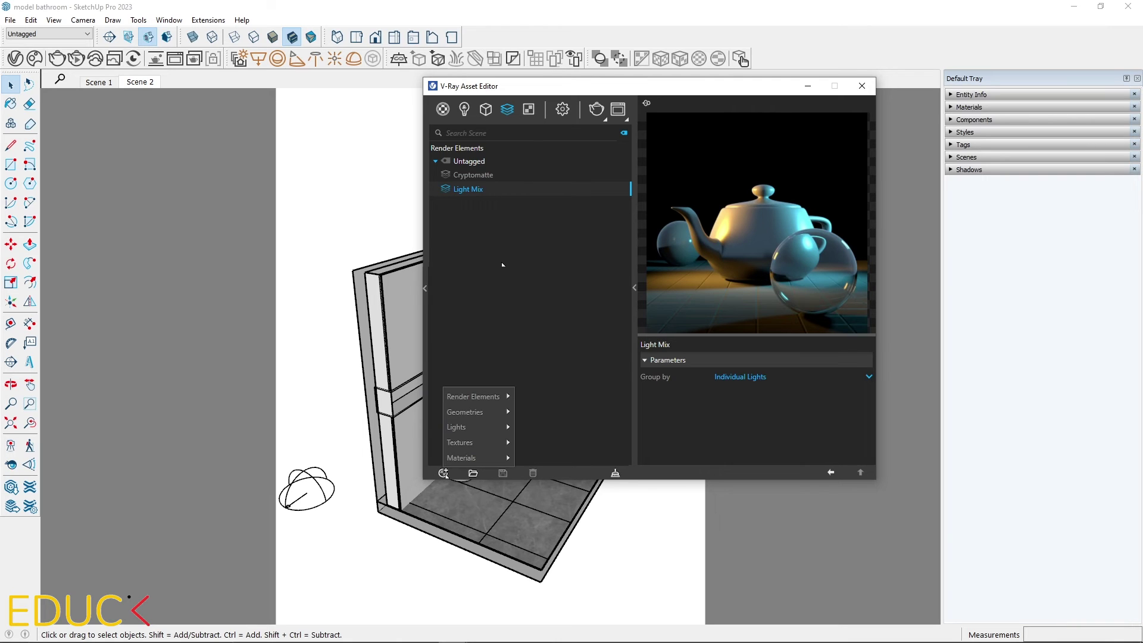
pyautogui.moveTo(503, 397)
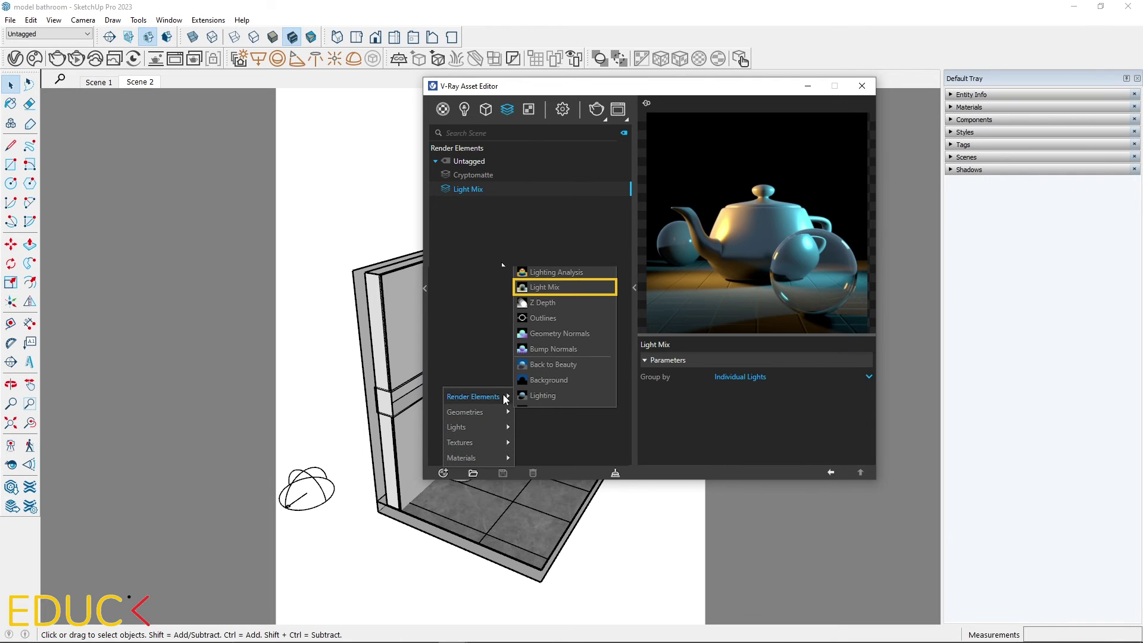
# Step: Open the options of the SectionPlane#2 clipper, and start a non-interactive V-Ray render of the cut-away bathroom
pyautogui.click(485, 110)
pyautogui.click(485, 204)
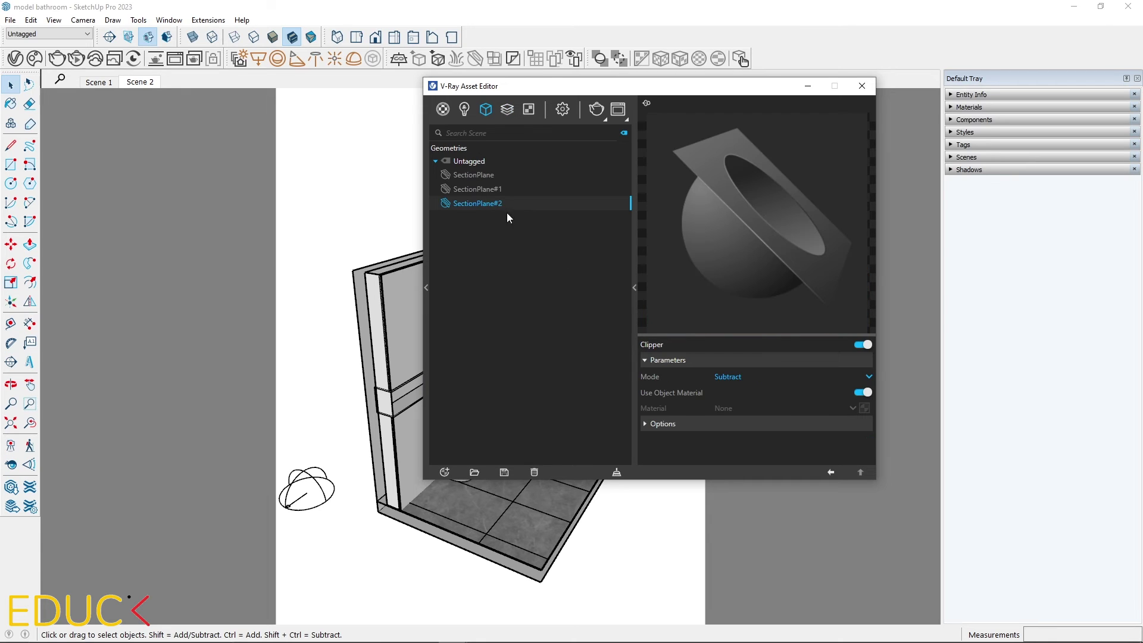
pyautogui.click(691, 420)
pyautogui.scroll(-1, 737, 448)
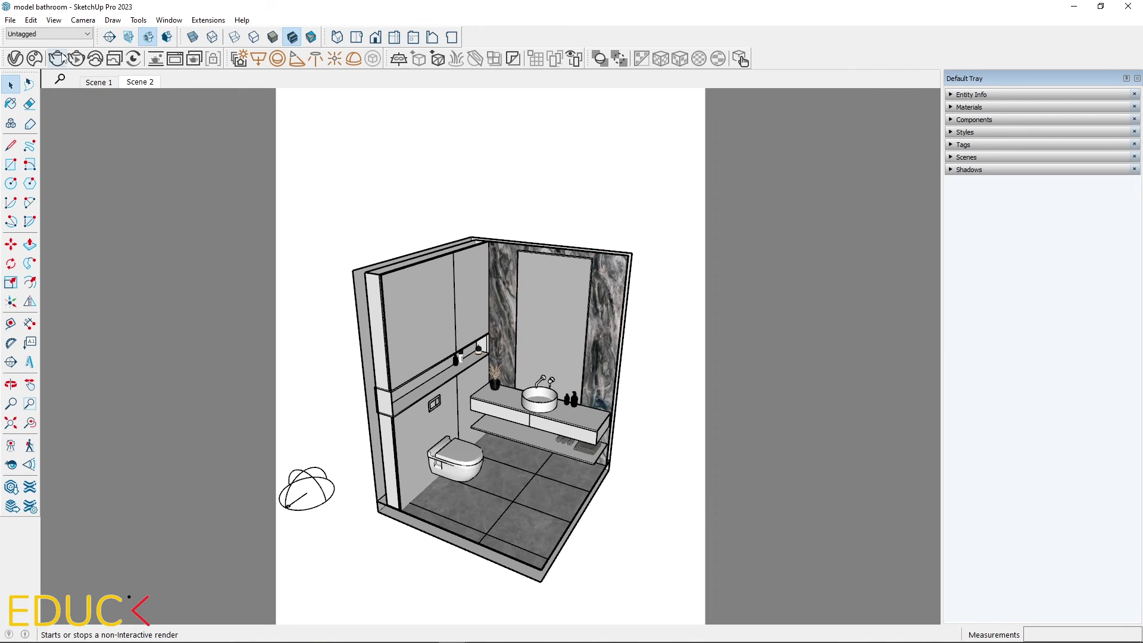
pyautogui.click(59, 58)
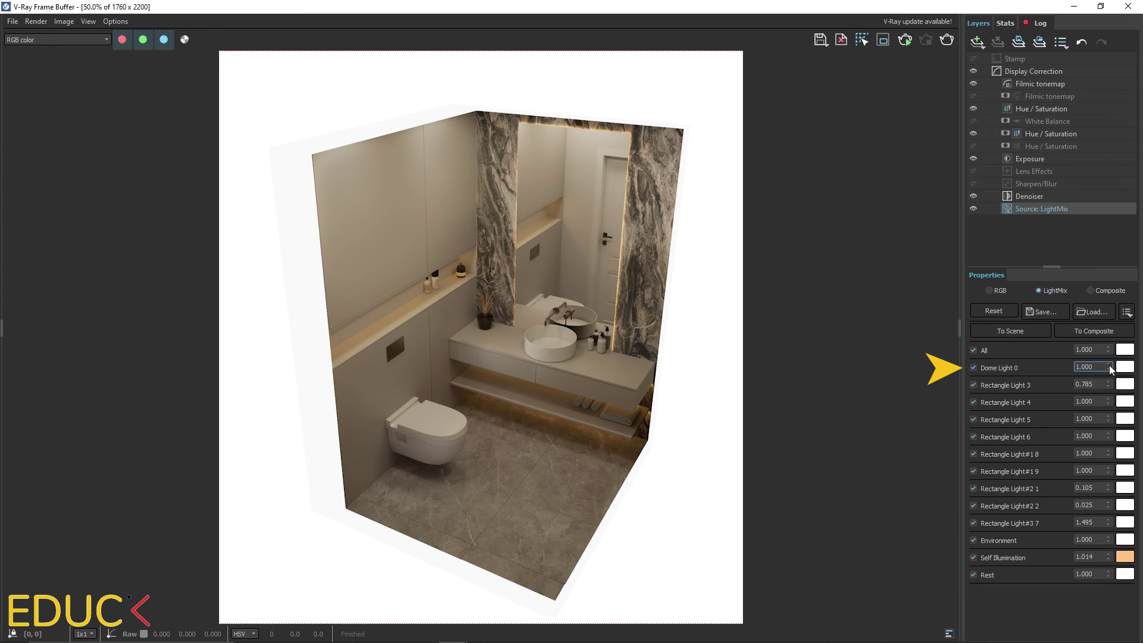
# Step: Lower Dome Light 0 to 0.090 and Environment to 0.350 in the render's LightMix
pyautogui.moveTo(1111, 373); pyautogui.dragTo(1109, 521)
pyautogui.moveTo(1109, 540); pyautogui.dragTo(1105, 613)
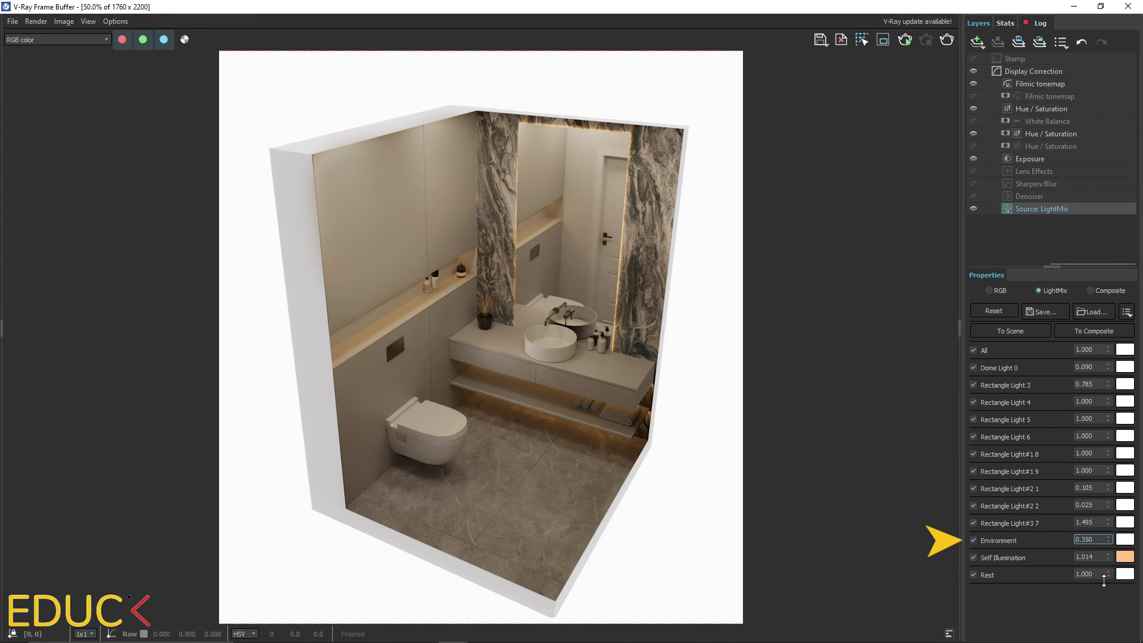